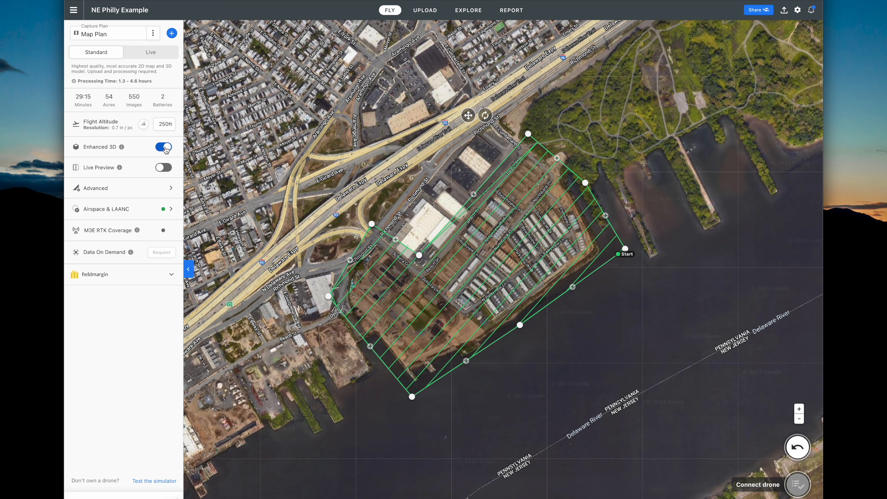
Turn off Enhanced 3D, cutting the plan to 409 images and about 23:45 minutes, and try Live Preview.
left_click(163, 147)
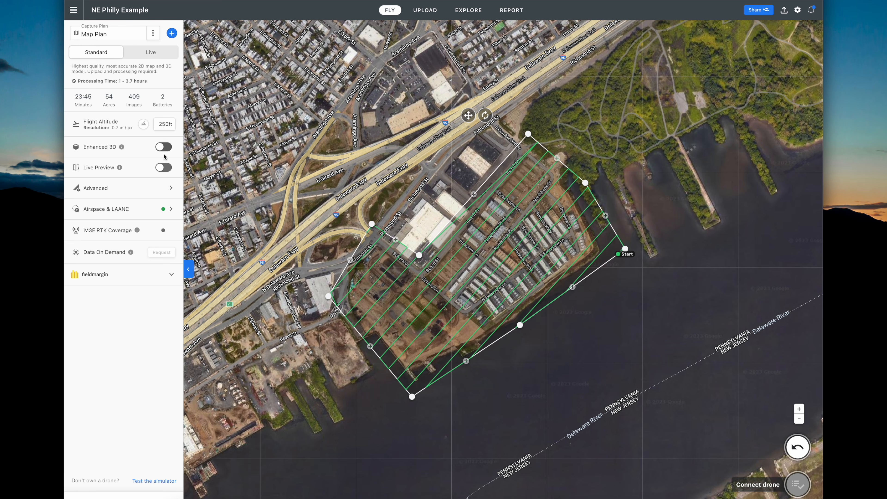
left_click(162, 169)
left_click(166, 169)
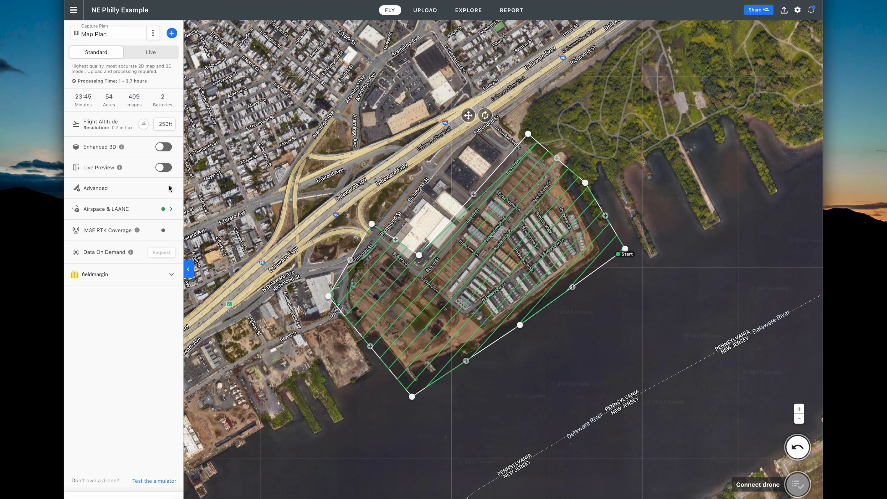
Open the plan's Advanced Settings, showing 75% front and 65% side overlap with obstacle avoidance.
left_click(169, 189)
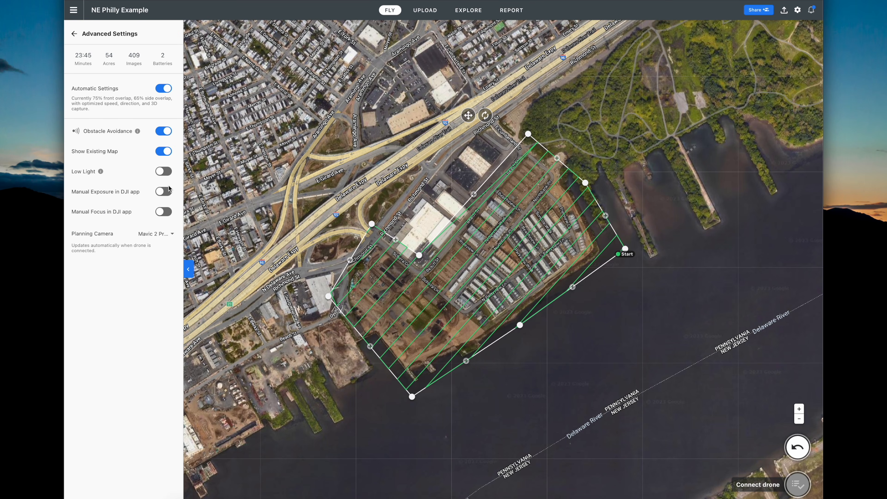
Turn off Automatic Settings to expose flight direction -48°, 13 mph speed and -90° gimbal.
left_click(167, 90)
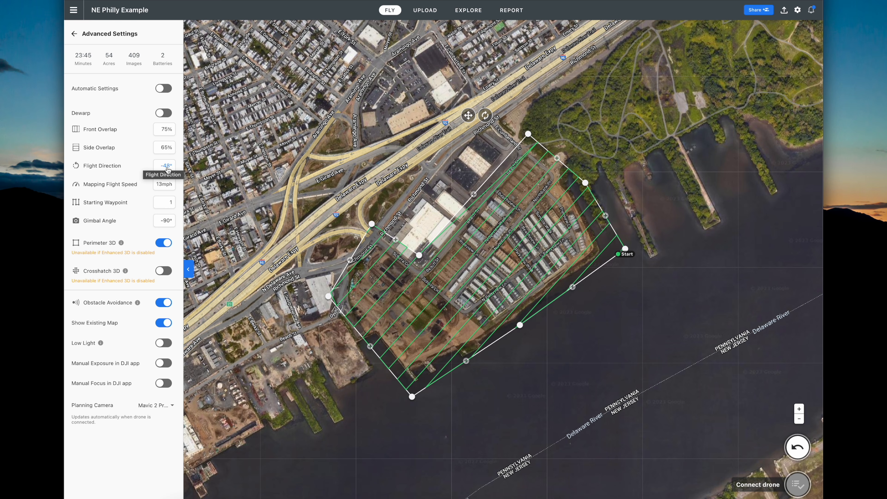
Rotate the flight direction to -47°, bringing the plan to 433 images.
left_click(138, 169)
mouse_move(109, 165)
left_mouse_down()
mouse_move(127, 167)
mouse_move(97, 169)
mouse_move(110, 166)
left_mouse_up()
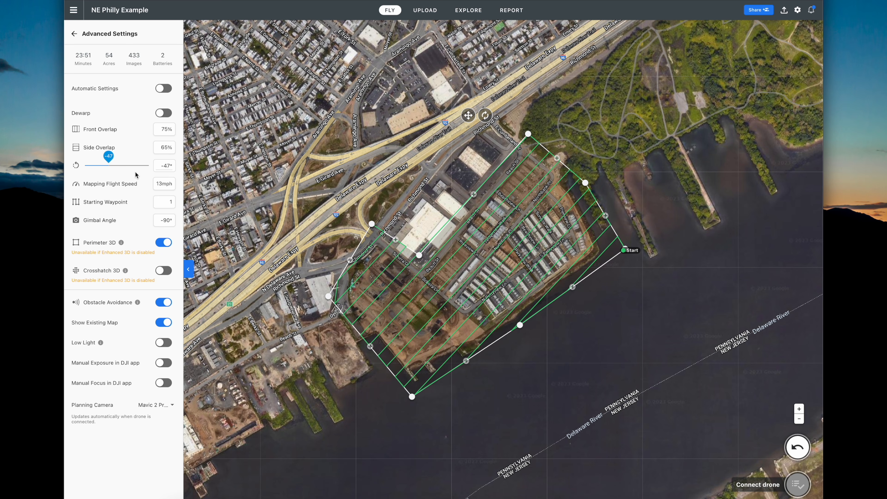
left_click(162, 185)
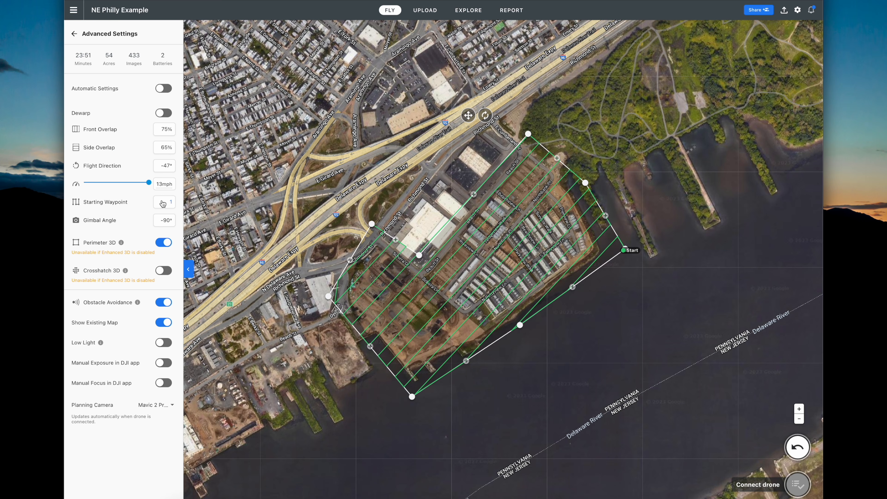
left_click(149, 201)
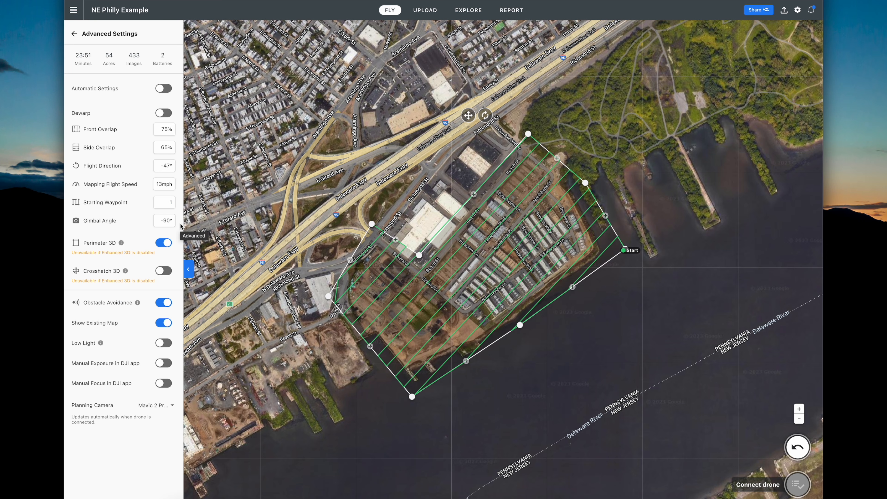
Try the Perimeter 3D and Crosshatch 3D options, leave both off, and re-enable Automatic Settings.
left_click(165, 244)
left_click(165, 271)
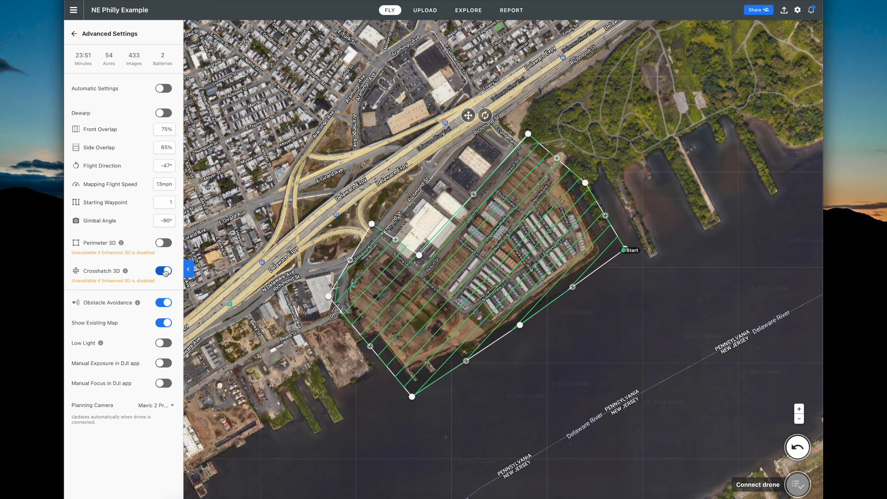
left_click(165, 244)
left_click(164, 243)
left_click(164, 271)
left_click(164, 89)
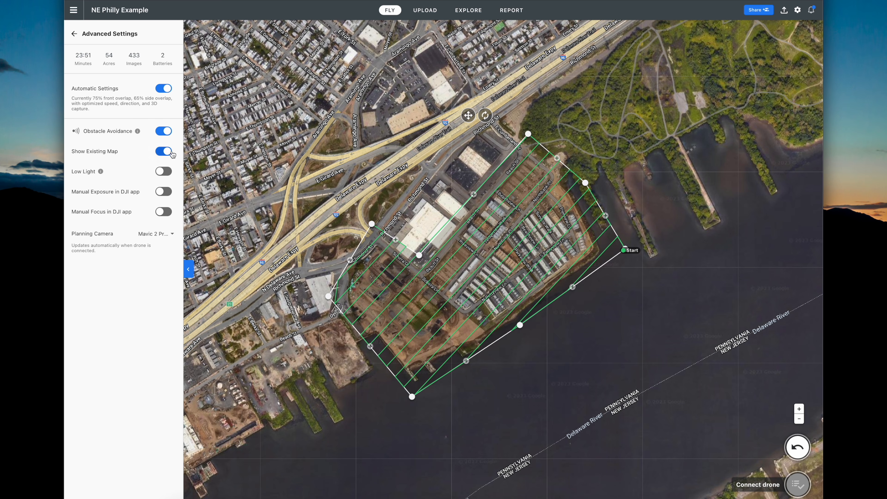
mouse_move(101, 172)
left_click(171, 237)
scroll(179, 253, "down", 3)
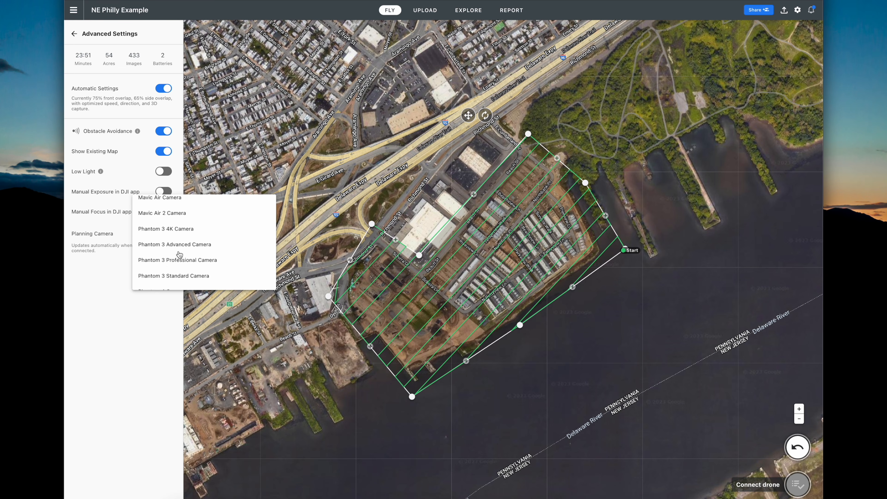
scroll(179, 253, "up", 3)
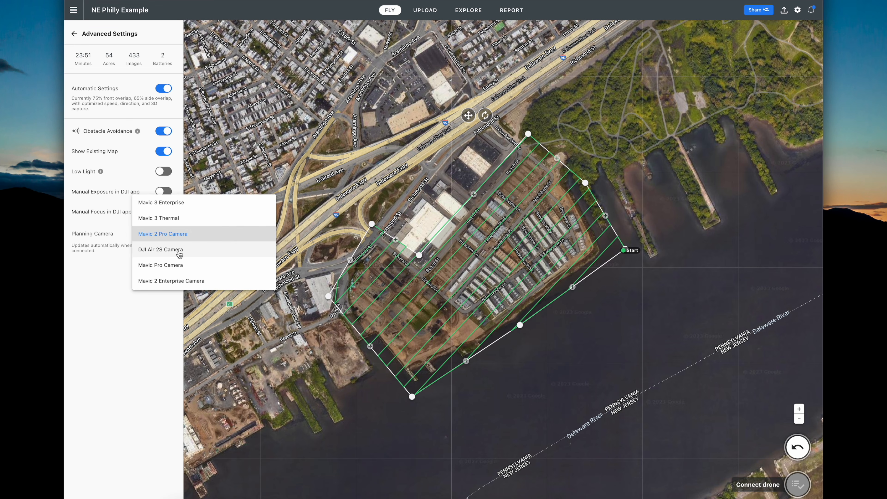
left_click(181, 209)
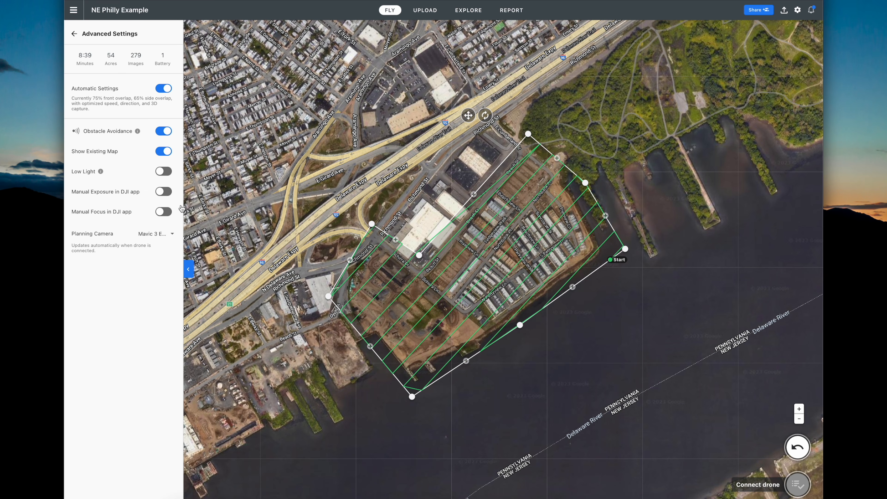
left_click(171, 234)
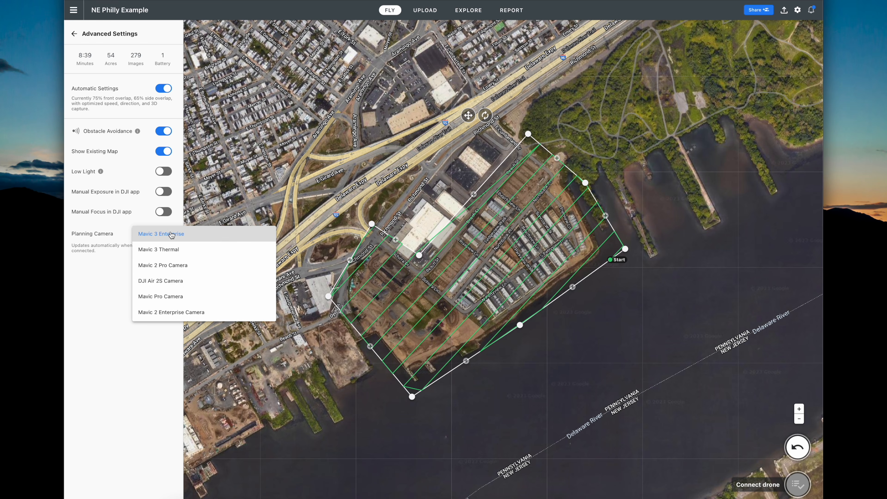
left_click(172, 281)
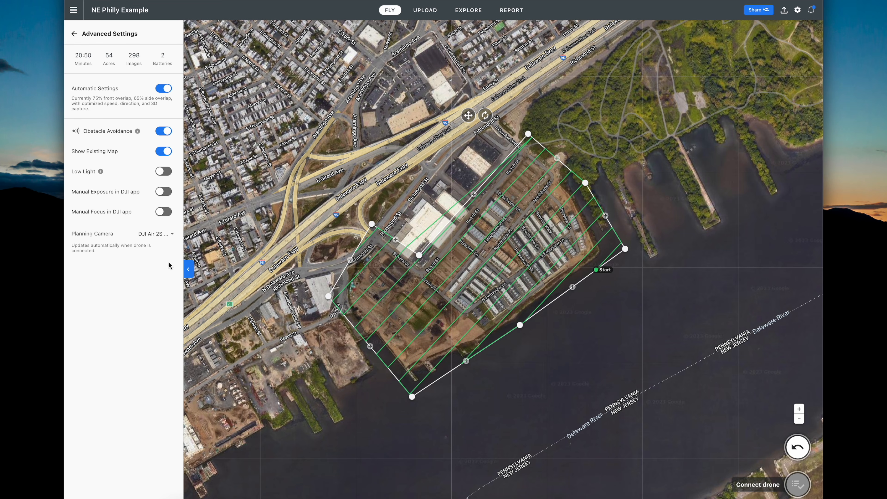
left_click(167, 237)
scroll(171, 251, "down", 3)
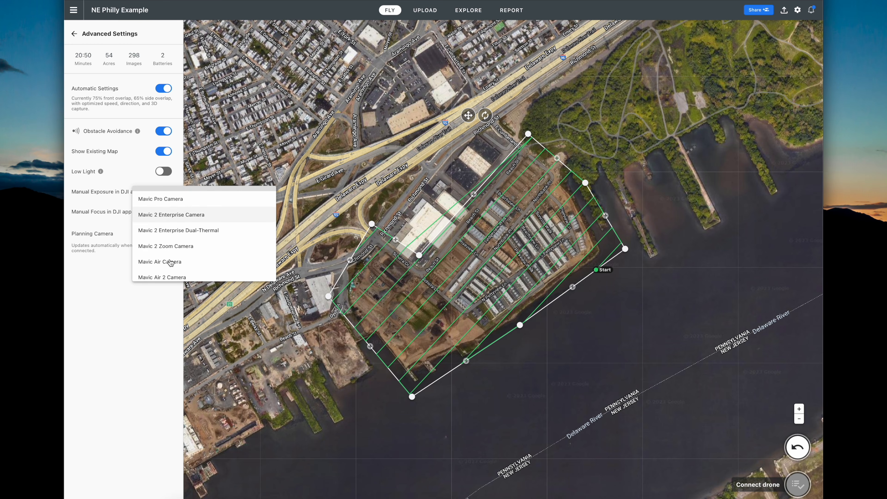
left_click(175, 248)
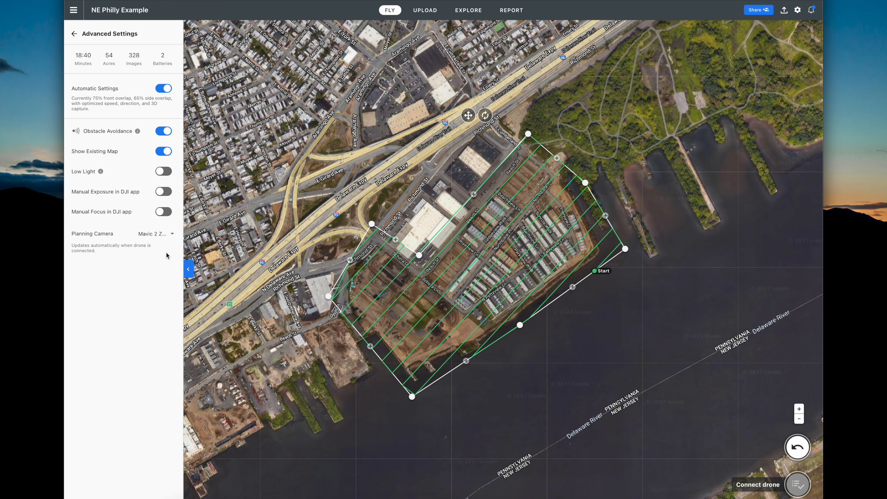
left_click(166, 236)
scroll(167, 225, "up", 3)
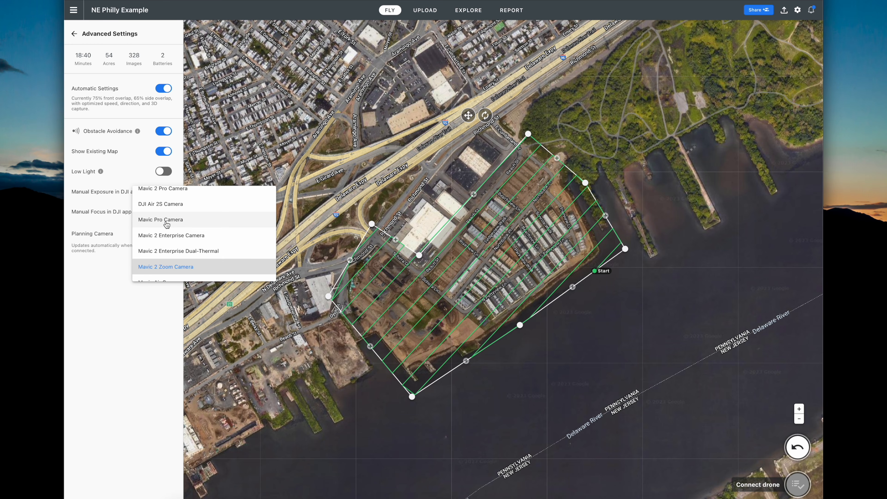
scroll(167, 223, "up", 2)
left_click(167, 224)
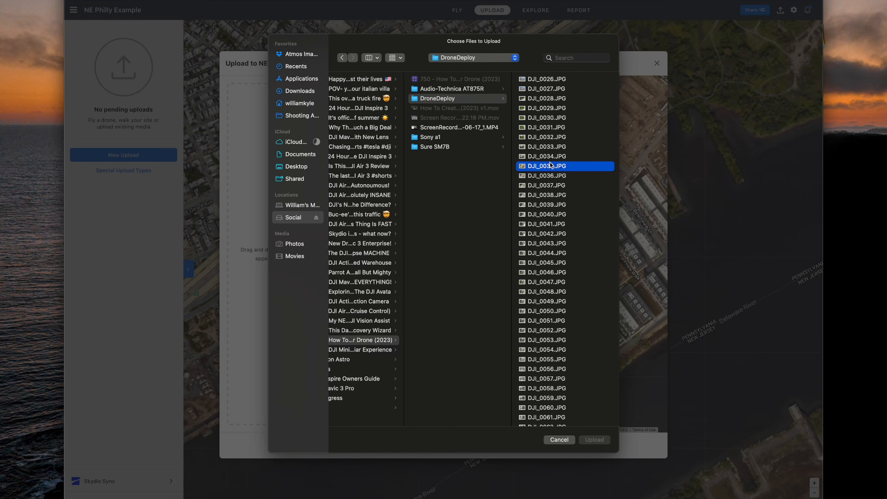
Select all the DJI photos in the DroneDeploy folder.
key("super+a")
Add the 477 selected photos to the upload as the 2023.08.23 data set.
left_click(594, 439)
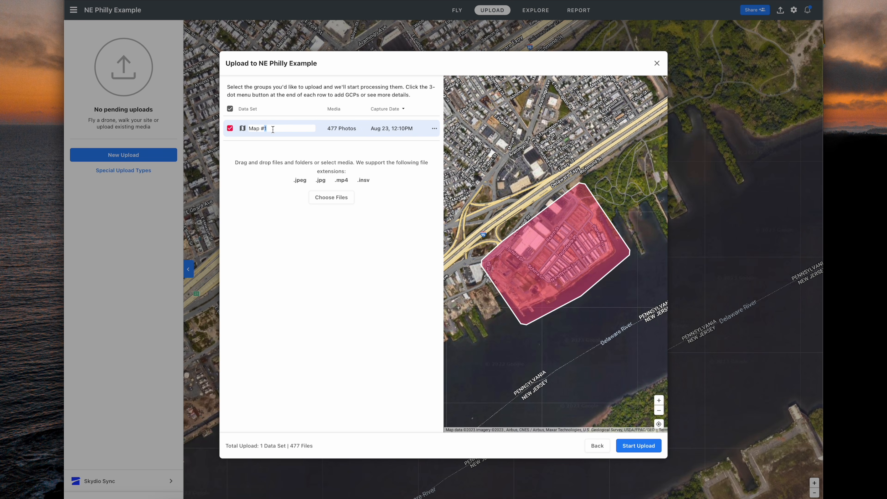
scroll(574, 317, "up", 2)
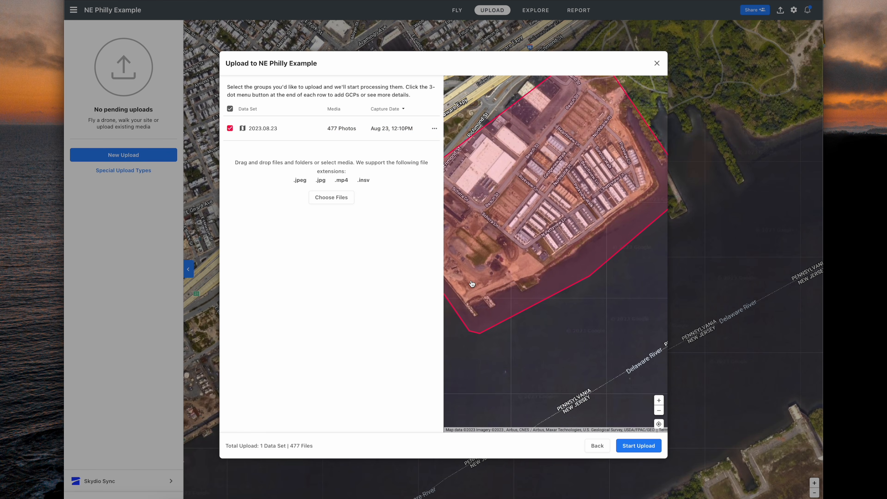
left_click_drag(538, 215, 567, 262)
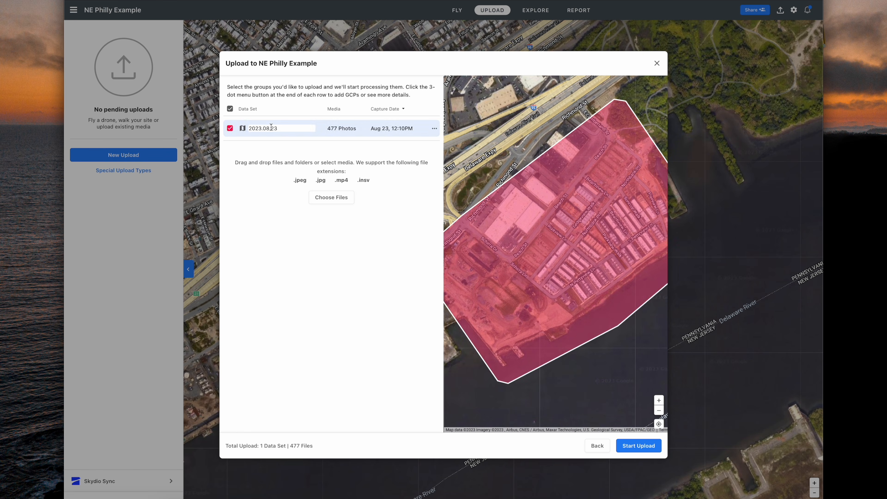
Open the 2023.08.23 data set to review its photos and capture points on the map.
left_click(347, 133)
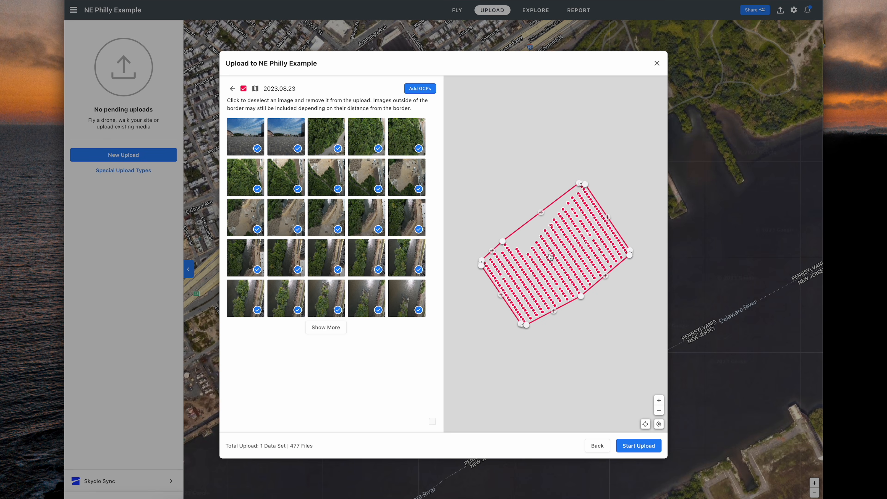
scroll(573, 284, "up", 3)
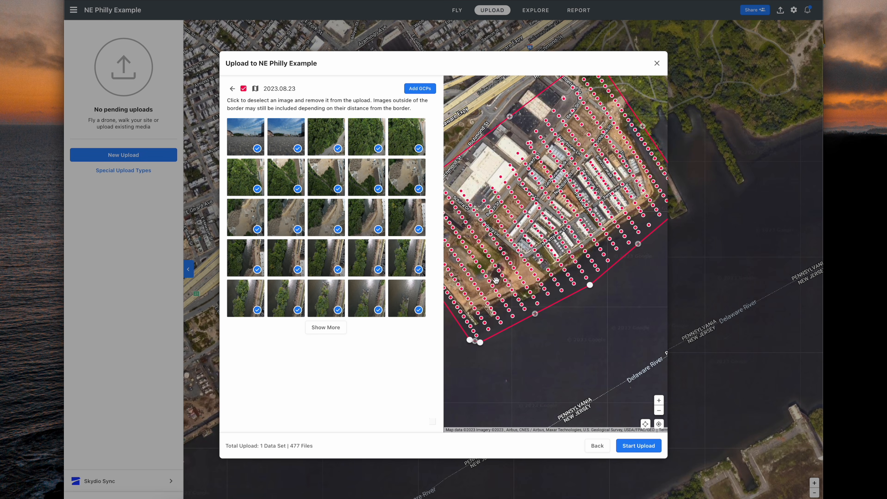
left_click_drag(628, 199, 545, 267)
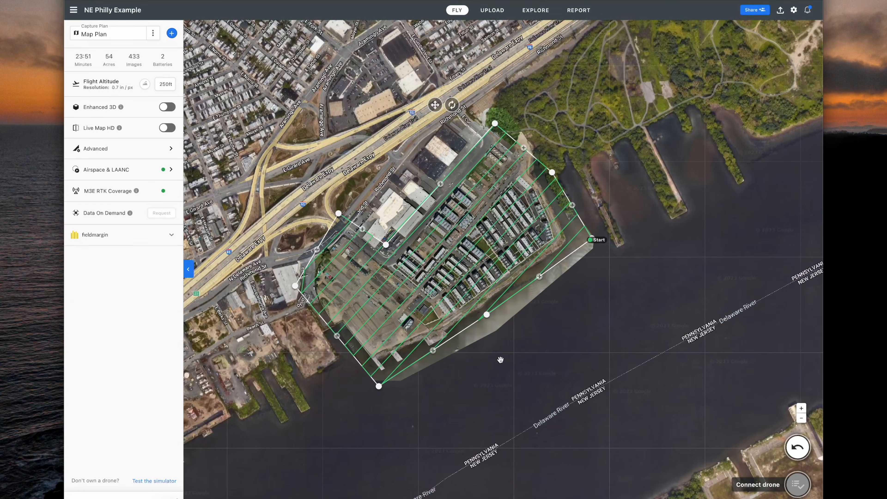
scroll(453, 260, "up", 5)
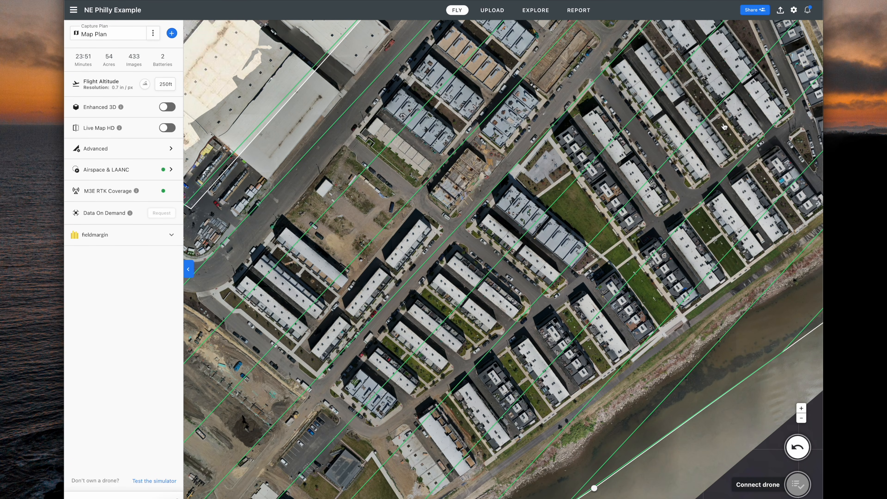
left_click_drag(725, 127, 545, 346)
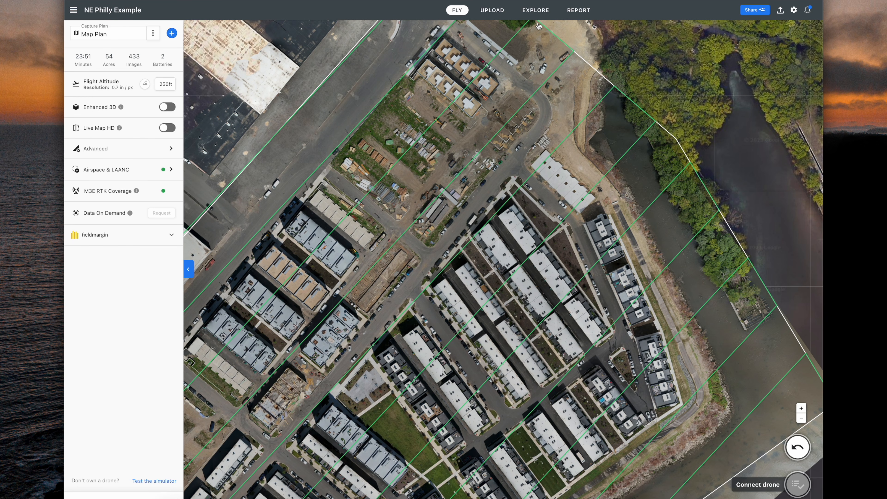
left_click(536, 11)
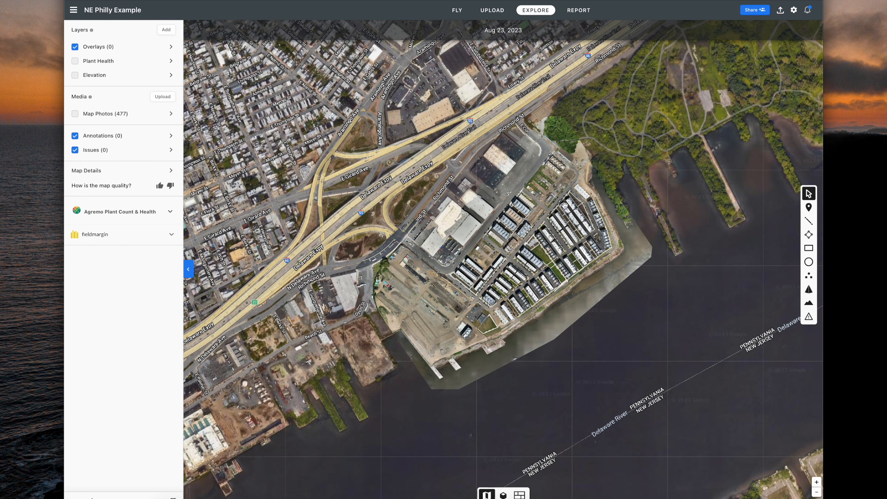
scroll(537, 223, "up", 8)
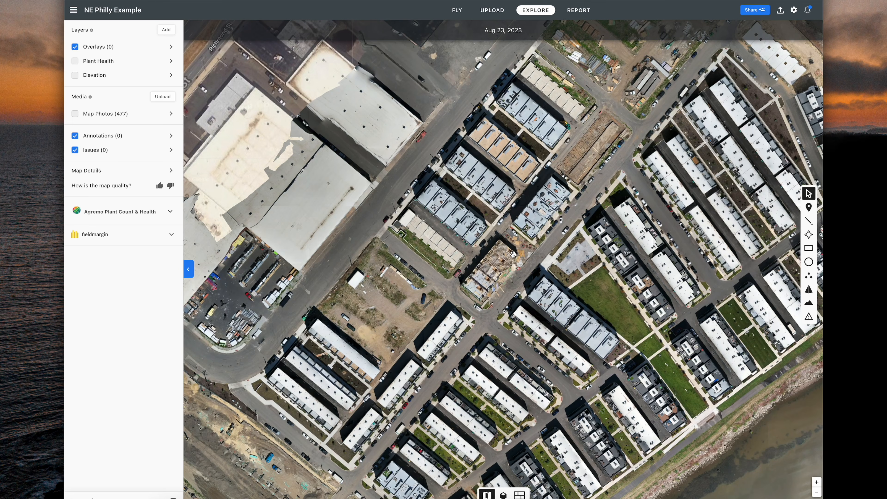
scroll(543, 269, "up", 3)
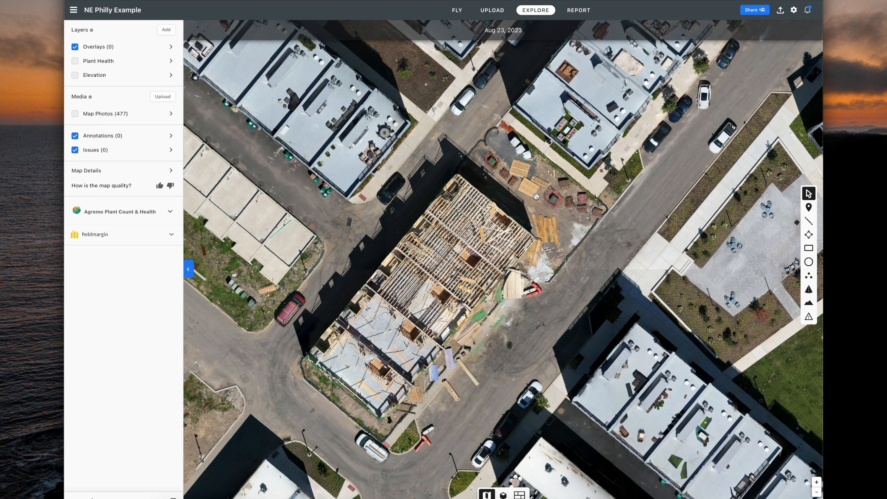
scroll(512, 246, "up", 3)
left_click_drag(416, 330, 461, 279)
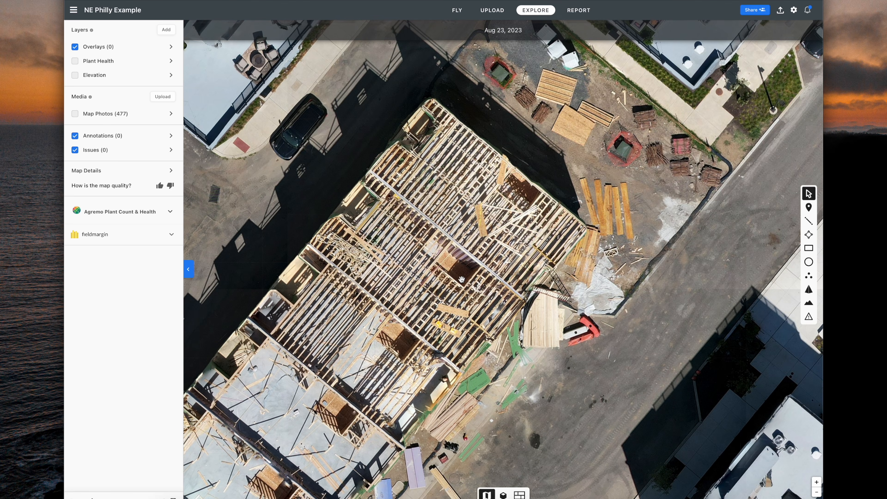
scroll(461, 279, "down", 10)
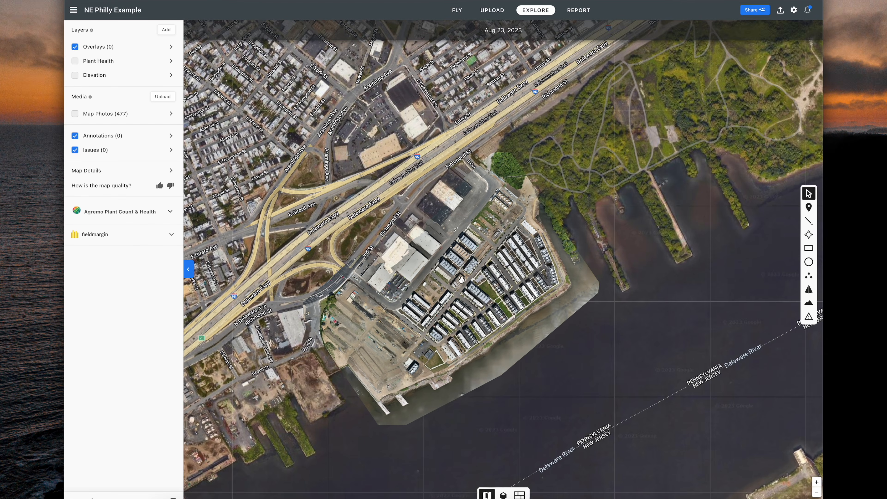
left_click_drag(461, 279, 498, 256)
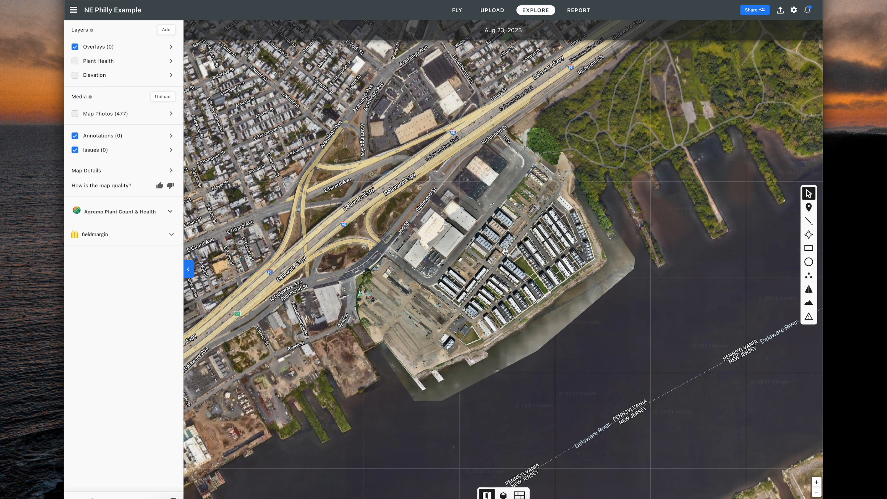
scroll(505, 251, "up", 10)
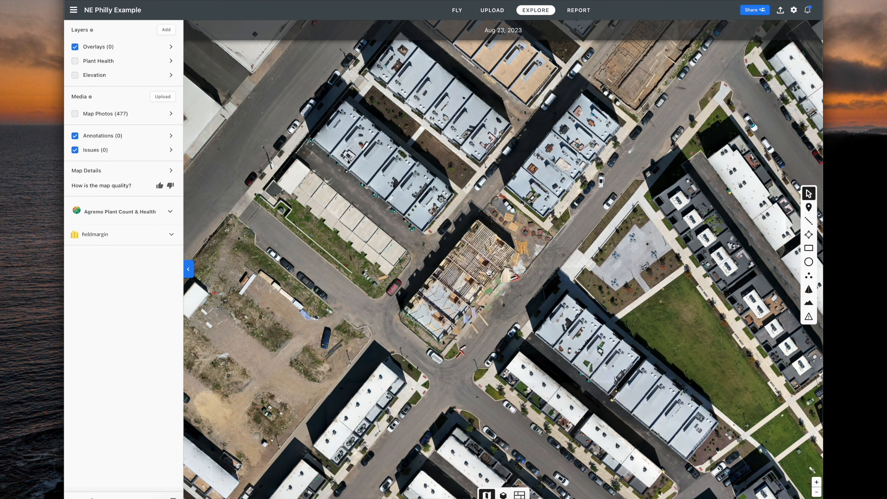
Place a marker beside the construction site, check its photos, and attach Observation issue 'Empty lot with material.'.
left_click(809, 209)
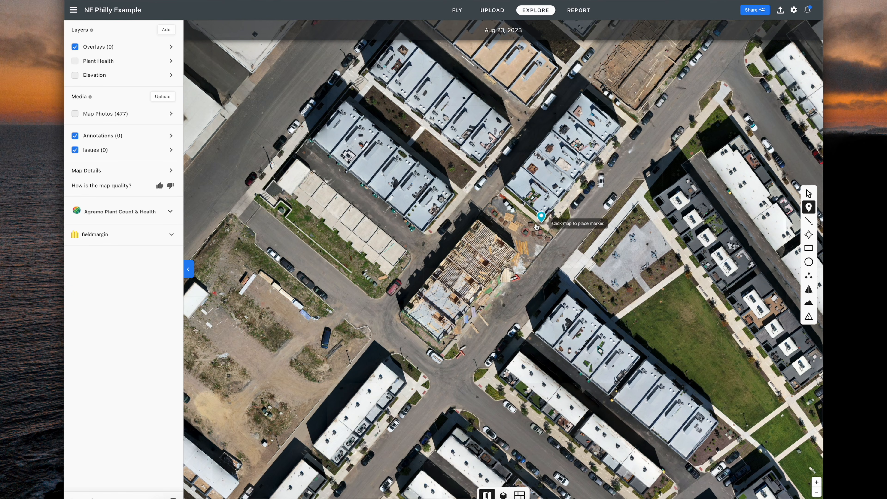
left_click(520, 227)
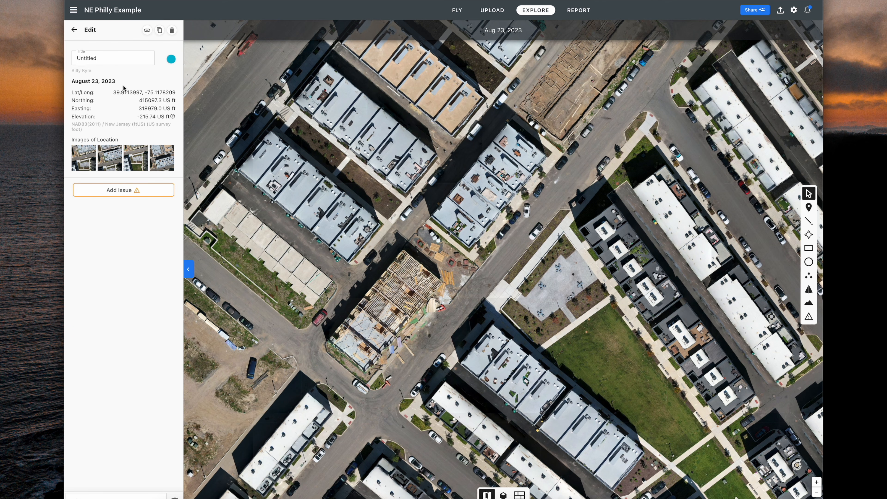
left_click(88, 155)
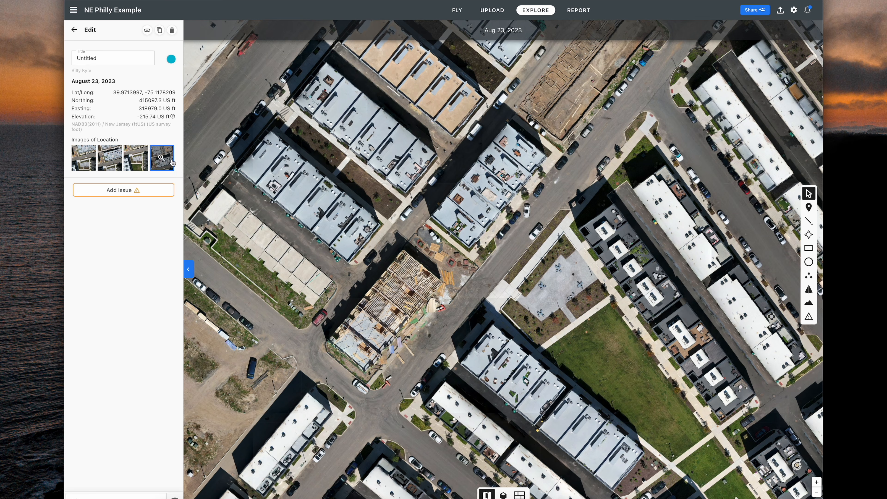
left_click(172, 162)
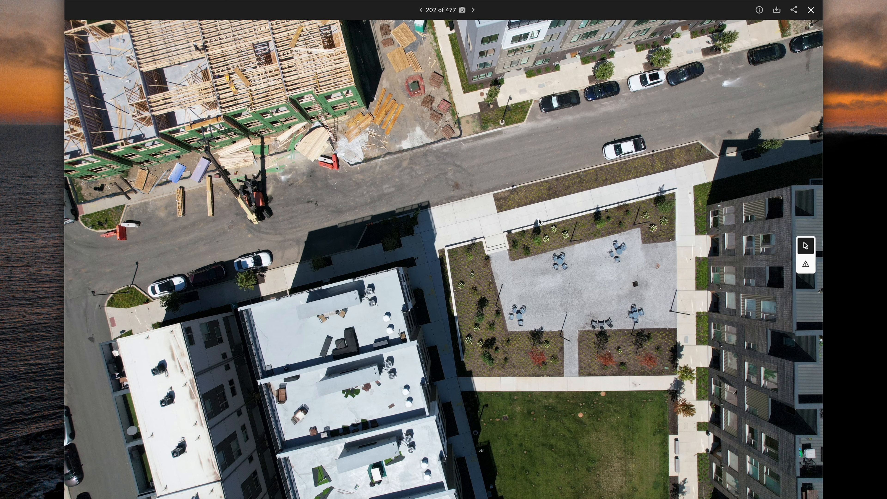
left_click(760, 11)
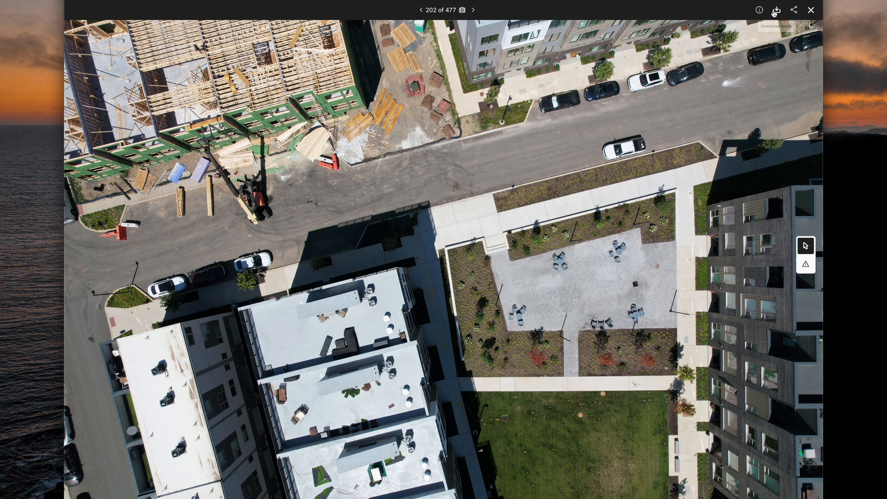
left_click(811, 10)
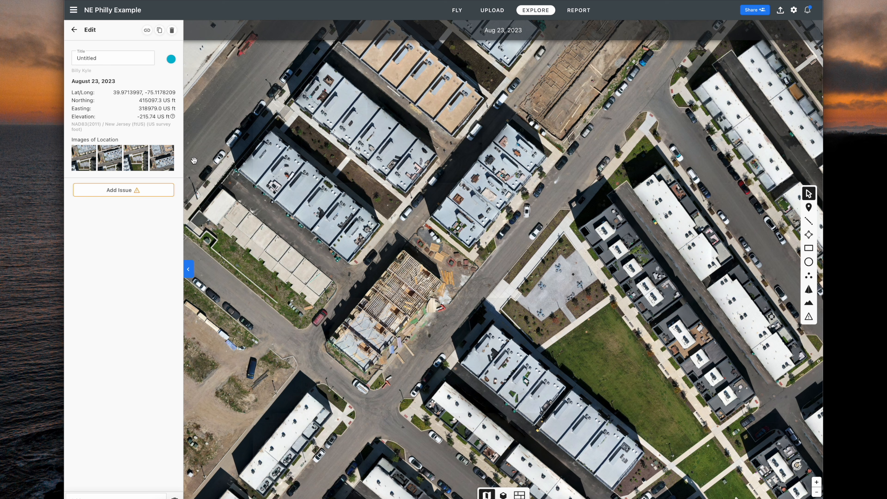
left_click(133, 190)
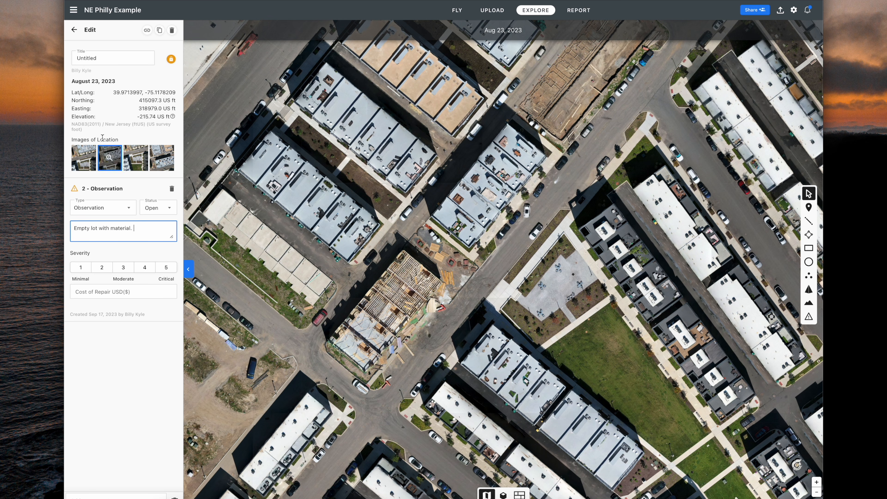
left_click(75, 31)
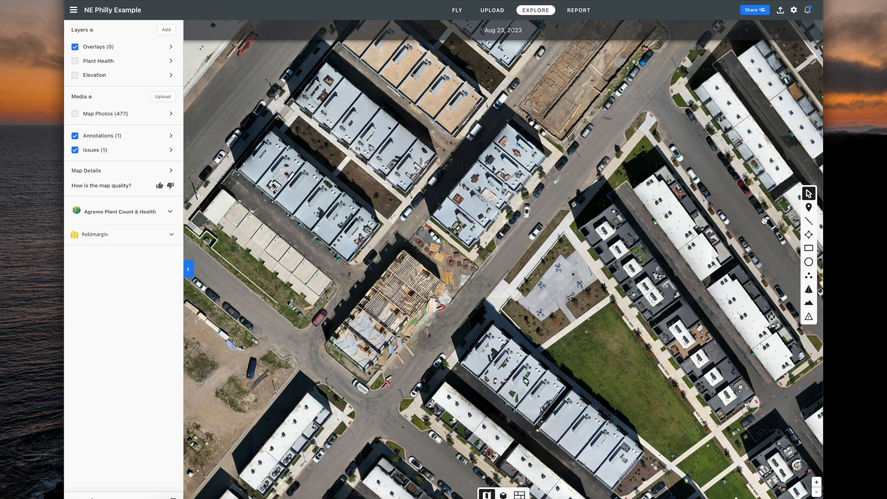
Draw a 153.56 ft measurement line across the construction site.
left_click(809, 220)
left_click(332, 372)
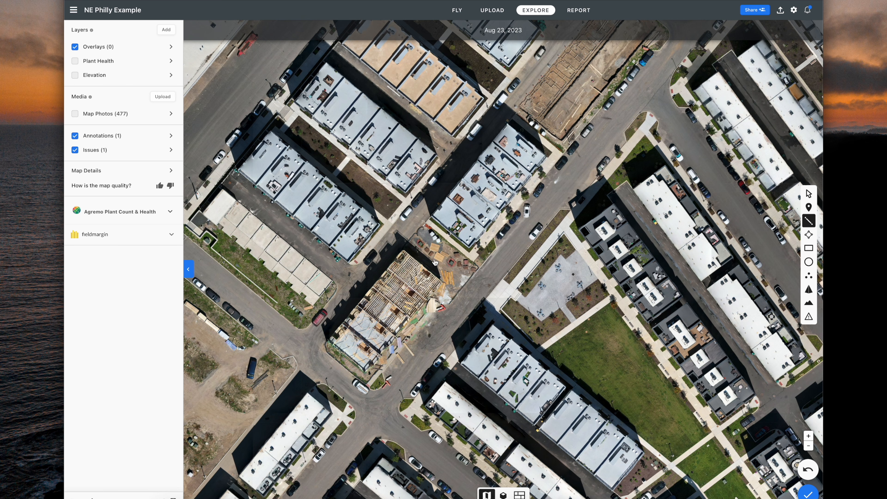
left_click(434, 258)
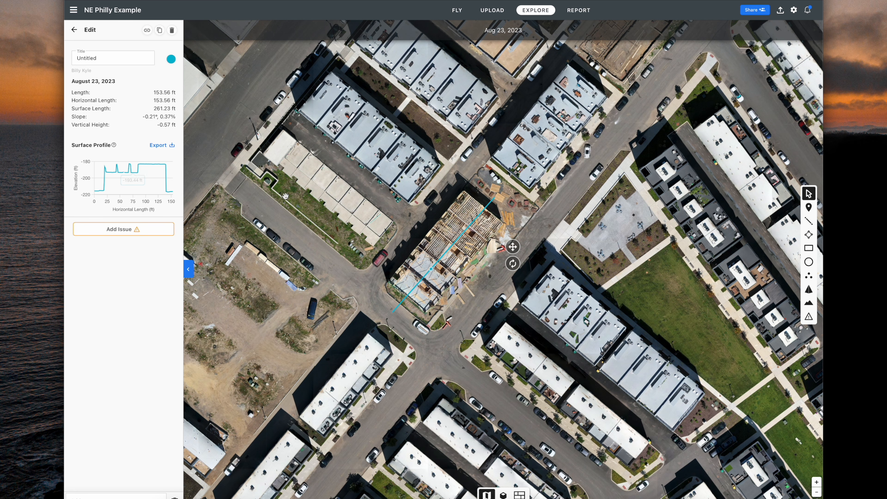
Outline the neighbouring townhouse row as an 11,059 ft² area.
left_click(809, 235)
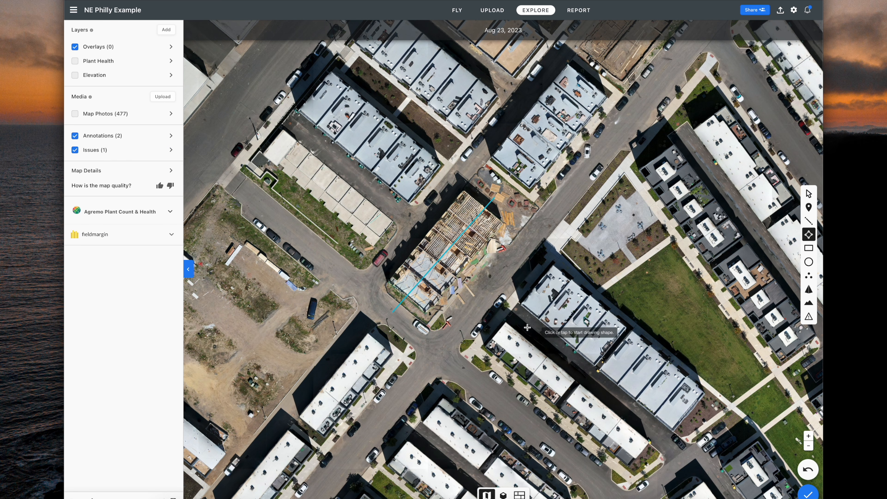
left_click(519, 307)
left_click(673, 434)
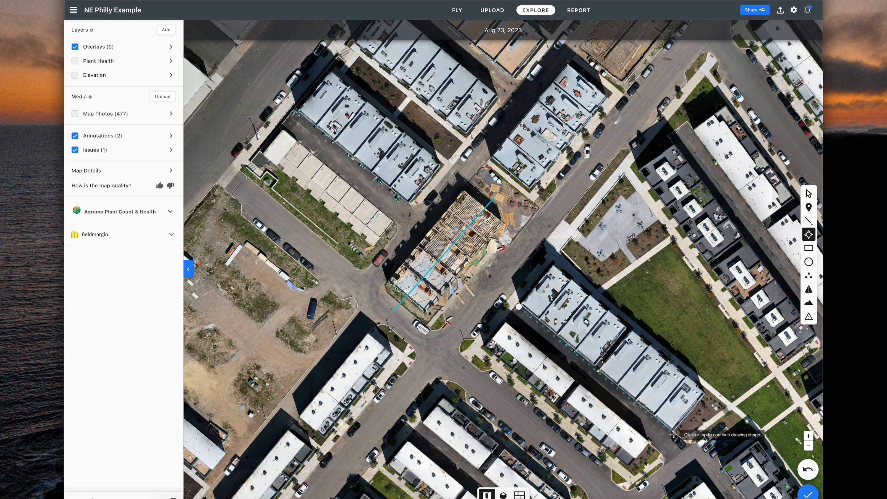
left_click(706, 390)
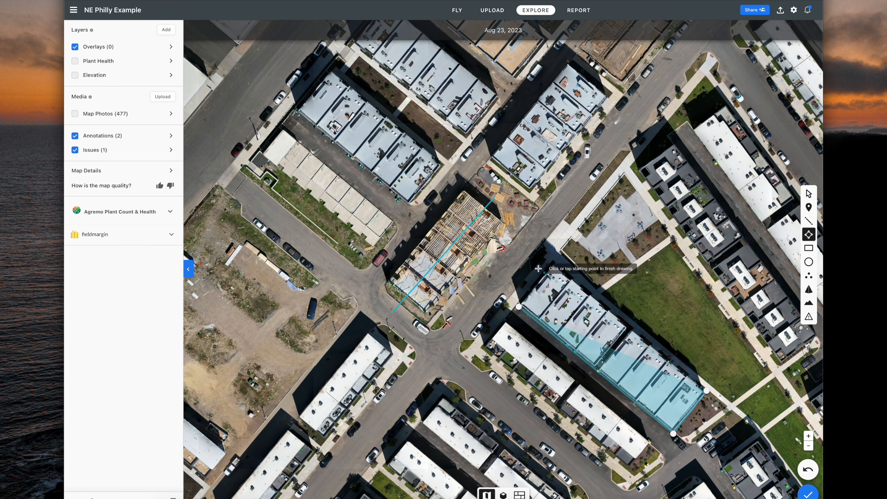
left_click(552, 262)
left_click(519, 307)
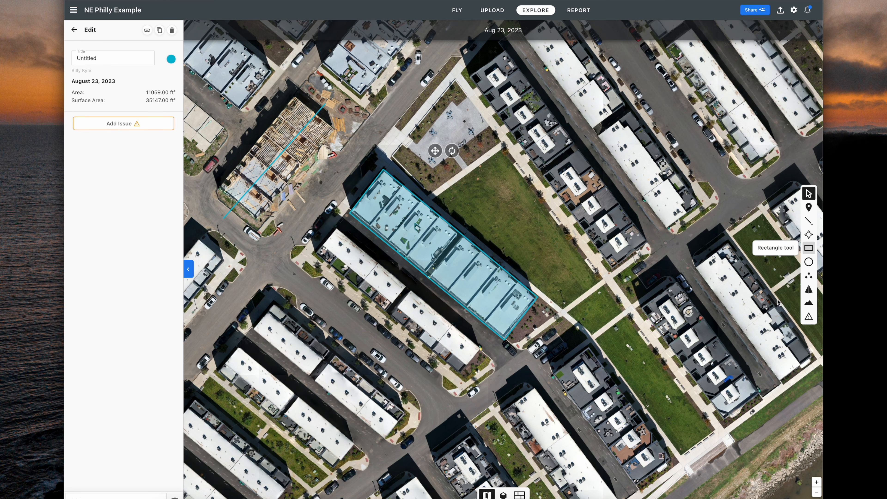
Draw a 17,022 ft² rectangle over the lawn-lined block near the river, rotated to match the buildings.
left_click(809, 248)
mouse_move(545, 122)
left_mouse_down()
mouse_move(625, 201)
mouse_move(667, 261)
left_mouse_up()
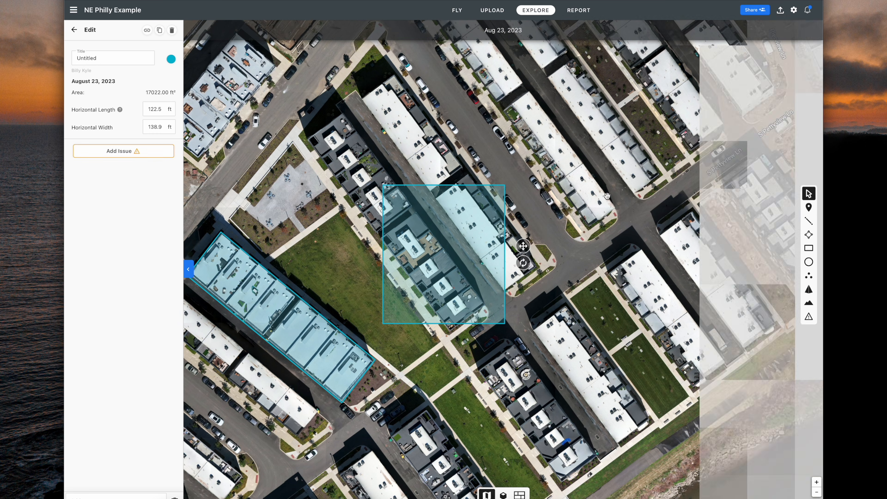
left_click_drag(523, 246, 637, 231)
left_click_drag(644, 301, 729, 336)
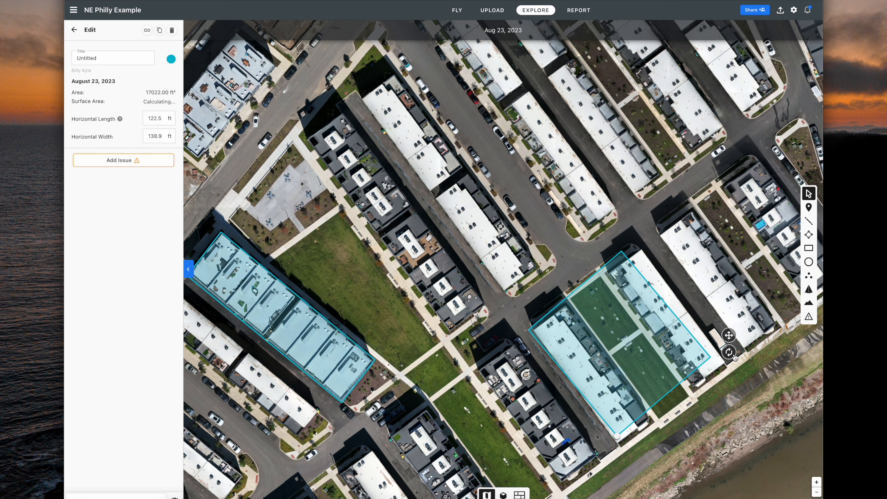
left_click(706, 360)
left_click_drag(710, 360, 575, 303)
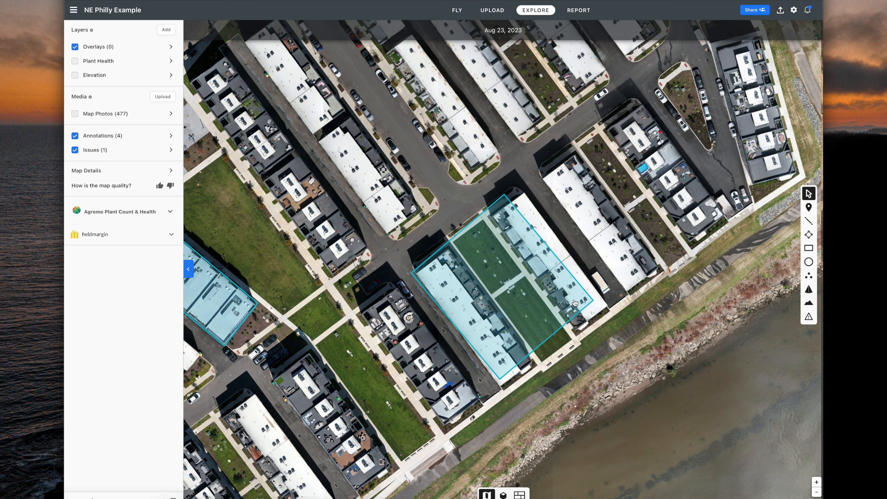
Place a 92.9 ft radius circle over the neighbouring townhouse block.
left_click(808, 262)
left_click_drag(381, 174, 461, 214)
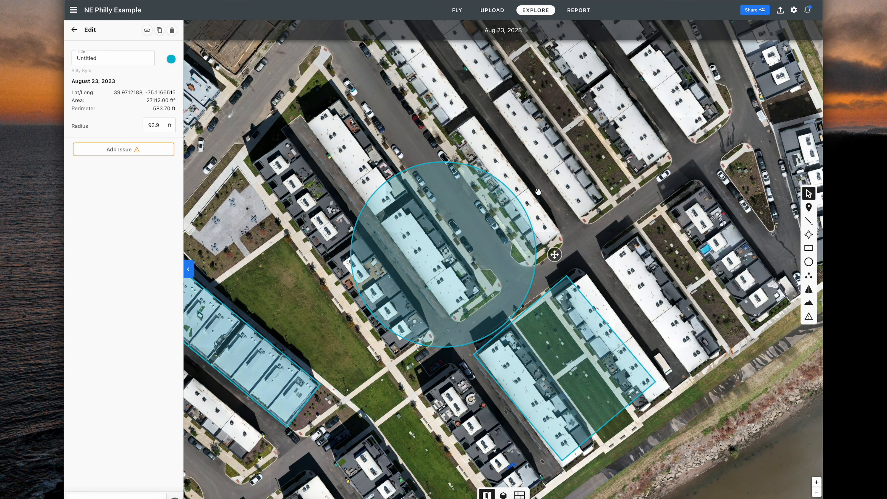
mouse_move(555, 254)
left_mouse_down()
mouse_move(496, 238)
mouse_move(435, 198)
left_mouse_up()
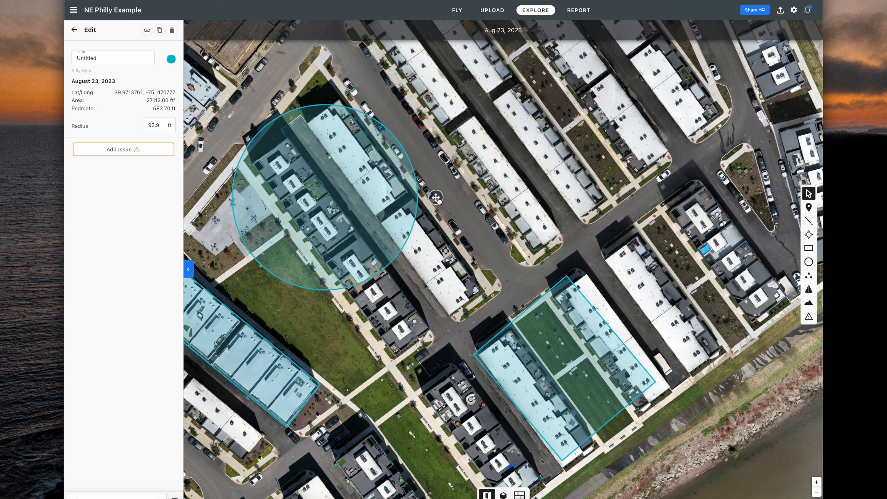
left_click_drag(436, 197, 617, 182)
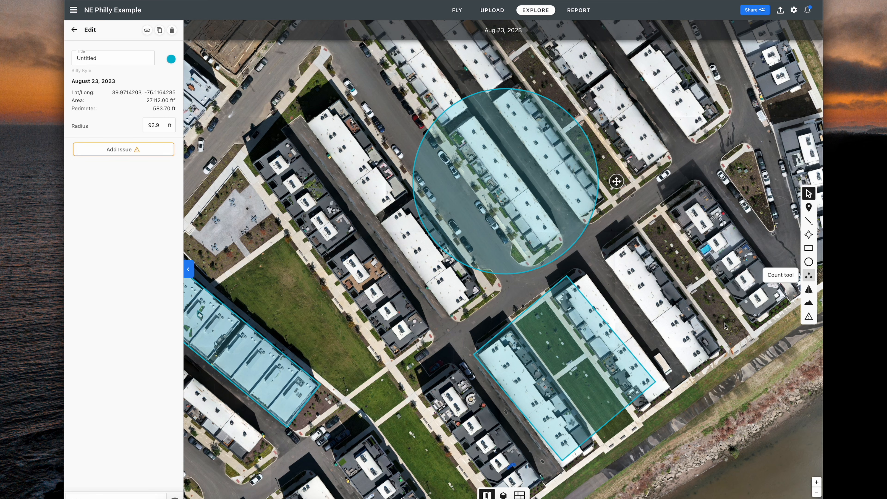
Count 10 rooftop units along the townhouse row, then start a volume outline on the map.
left_click(808, 275)
left_click(379, 298)
left_click(363, 276)
left_click(354, 260)
left_click(335, 234)
left_click(320, 217)
left_click(306, 197)
left_click(294, 180)
left_click(277, 160)
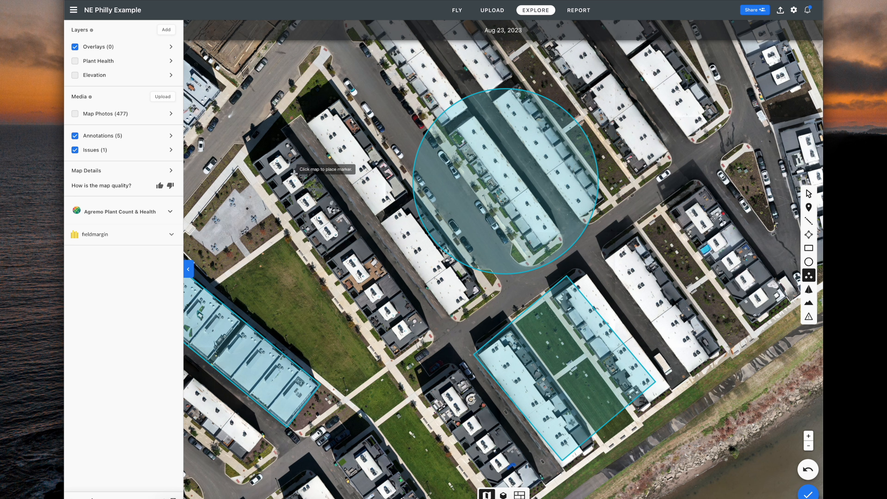
left_click(808, 493)
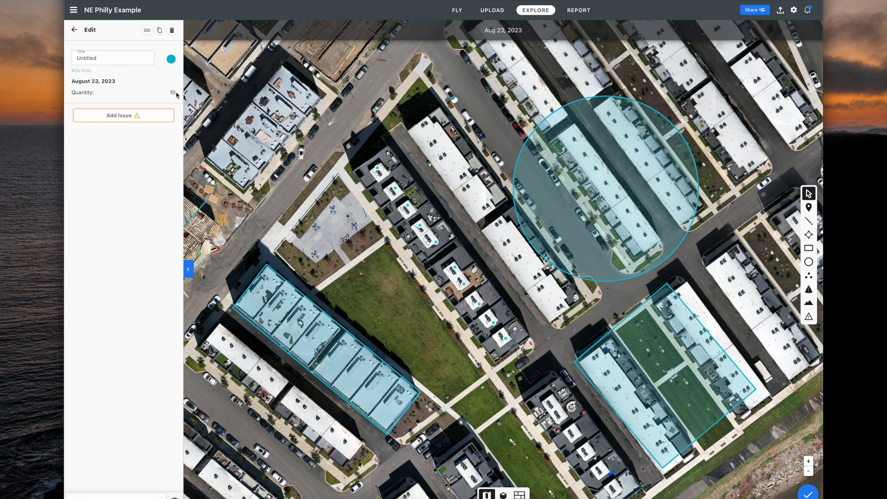
left_click(807, 292)
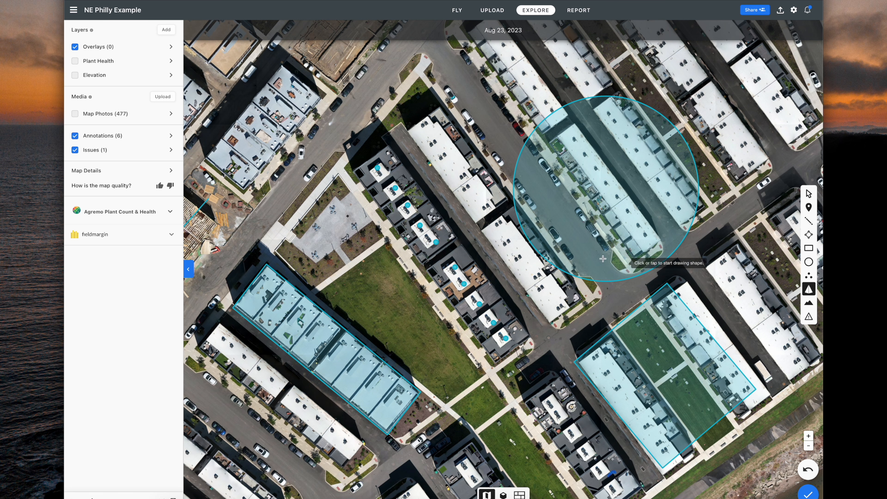
left_click(353, 171)
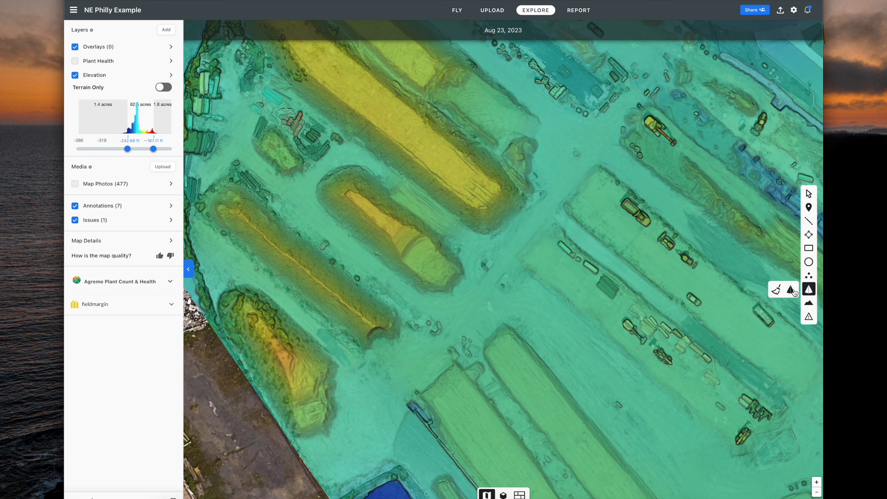
Outline the elongated stockpile with a volume measurement, giving 2,807.37 y³ cut and 6.43 y³ fill.
left_click(791, 290)
left_click(364, 166)
left_click(382, 185)
left_click(411, 208)
left_click(432, 229)
left_click(451, 249)
left_click(463, 266)
left_click(459, 284)
left_click(448, 291)
left_click(429, 296)
left_click(412, 289)
left_click(356, 240)
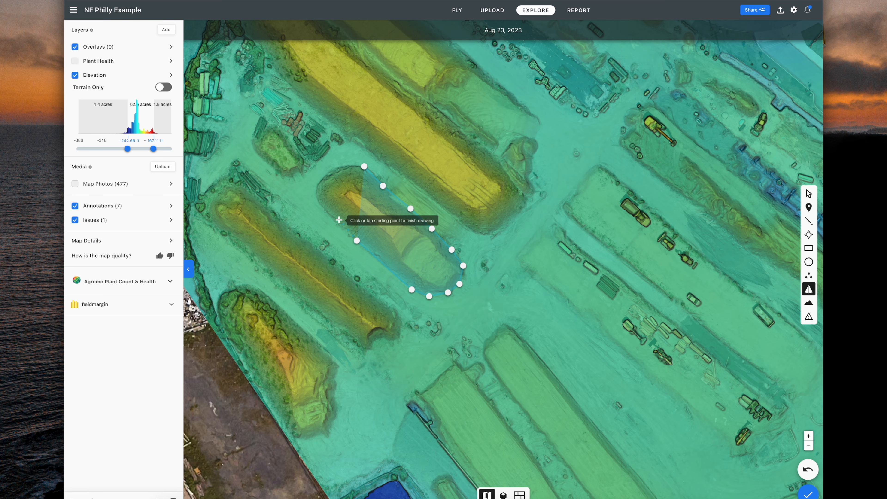
left_click(328, 214)
left_click(319, 200)
left_click(317, 184)
left_click(325, 174)
left_click(338, 167)
left_click(363, 167)
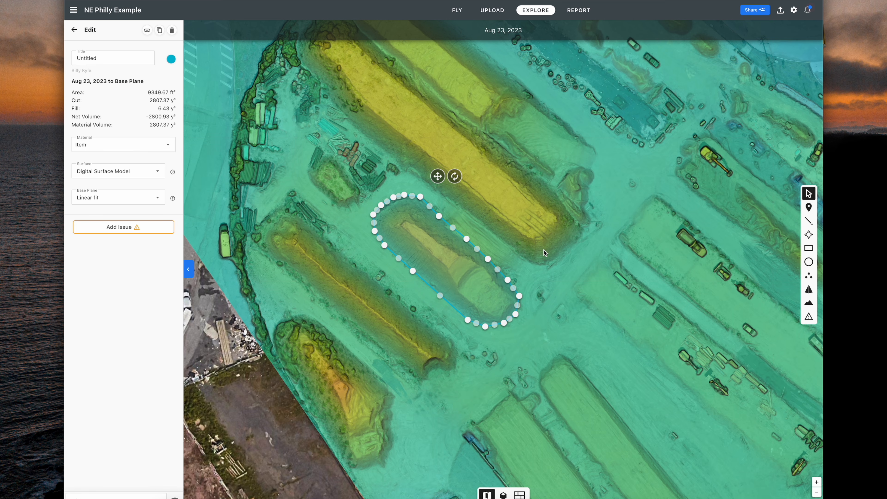
Try the Stockpile AI tool and reframe the map around the whole stockpile yard.
left_click(808, 304)
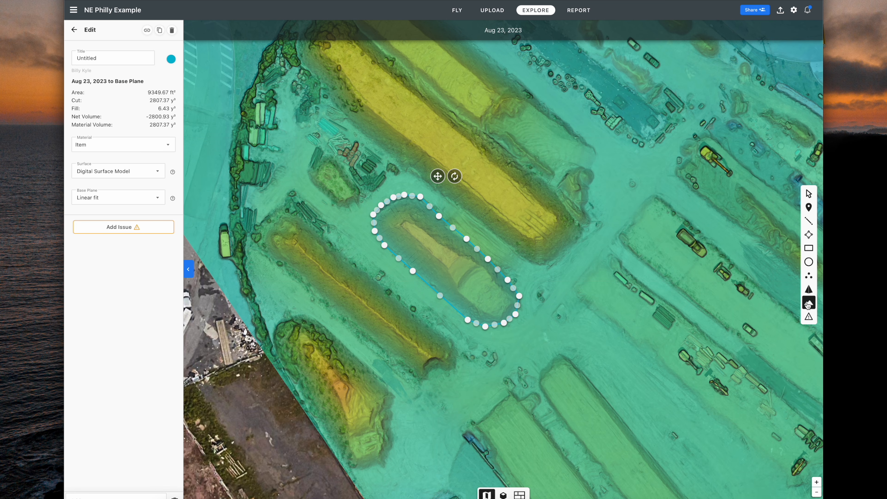
scroll(660, 272, "down", 3)
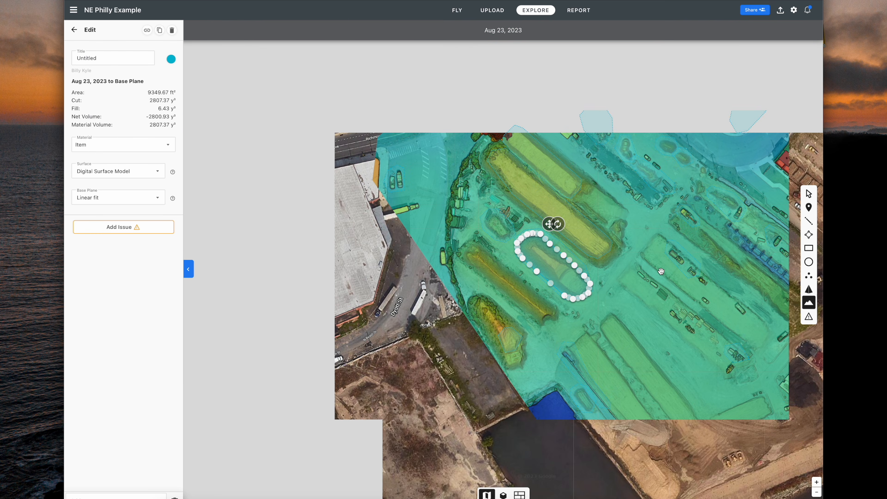
scroll(664, 276, "down", 2)
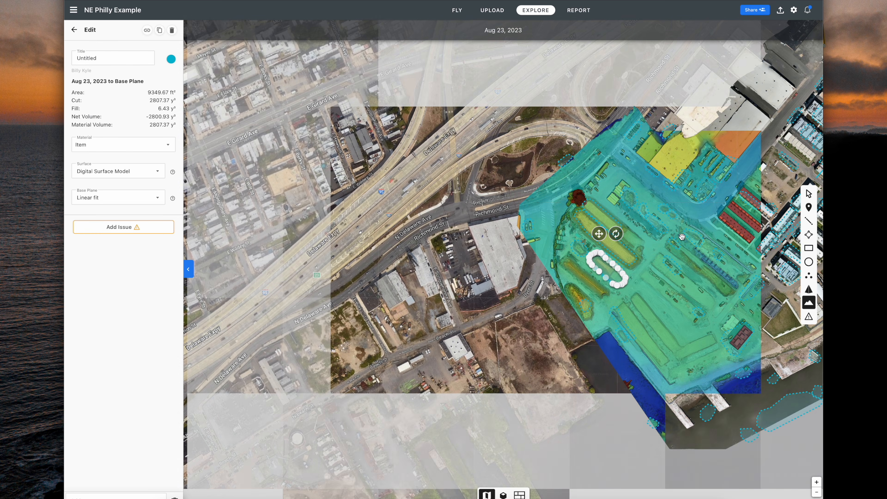
left_click_drag(603, 228, 418, 228)
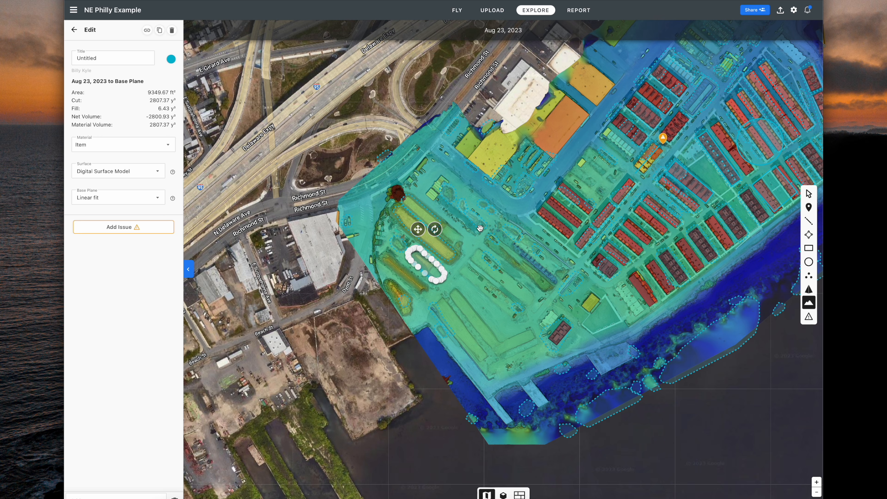
left_click_drag(489, 225, 529, 263)
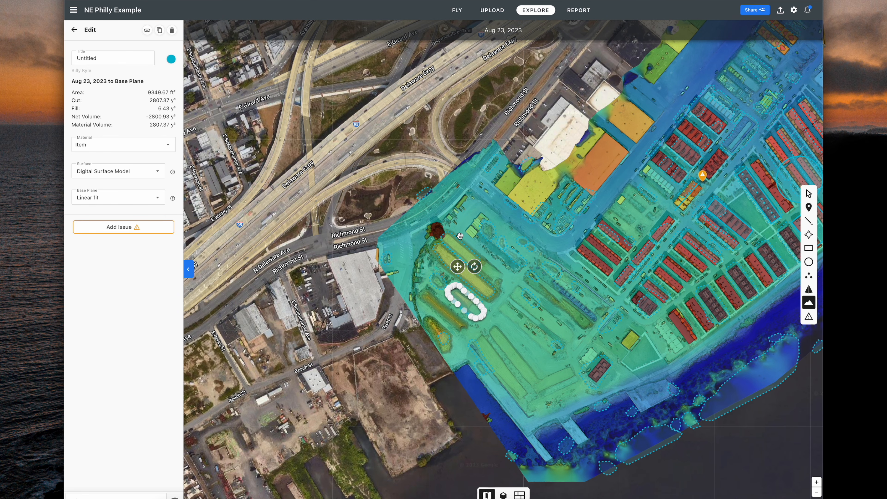
scroll(460, 237, "up", 3)
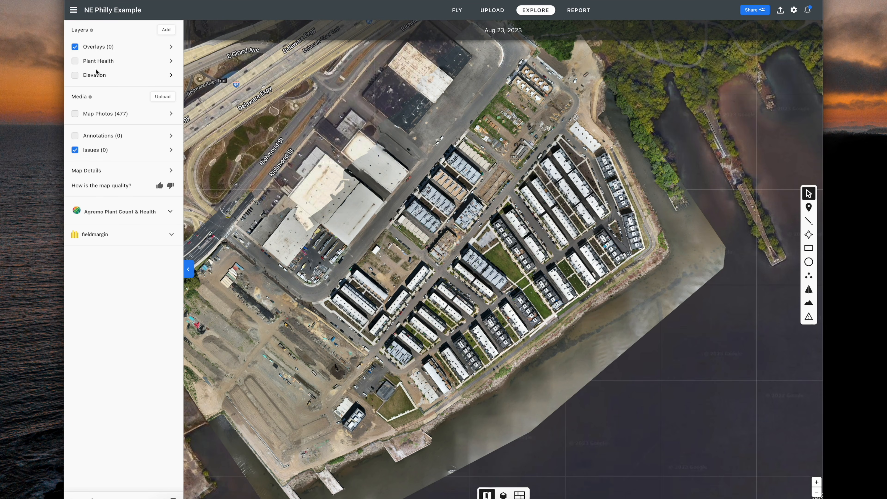
Show Plant Health, zoom into the green field and back out, then swap it for Elevation.
left_click(75, 61)
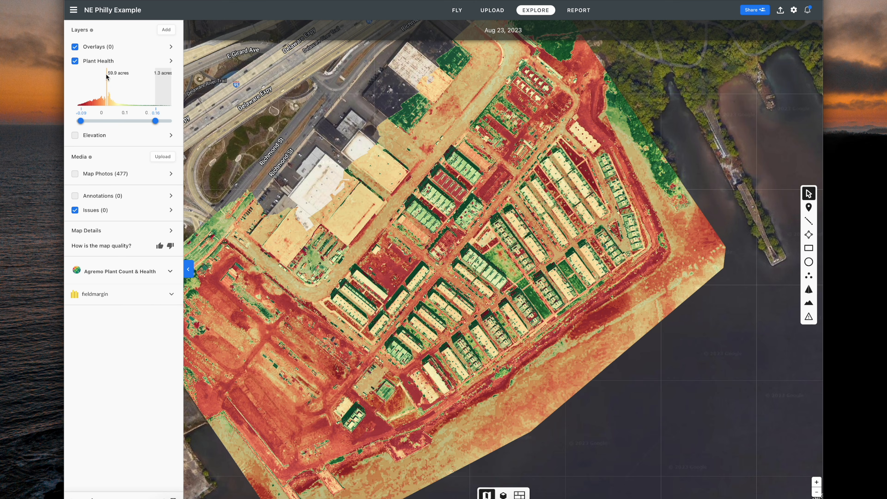
scroll(511, 260, "up", 5)
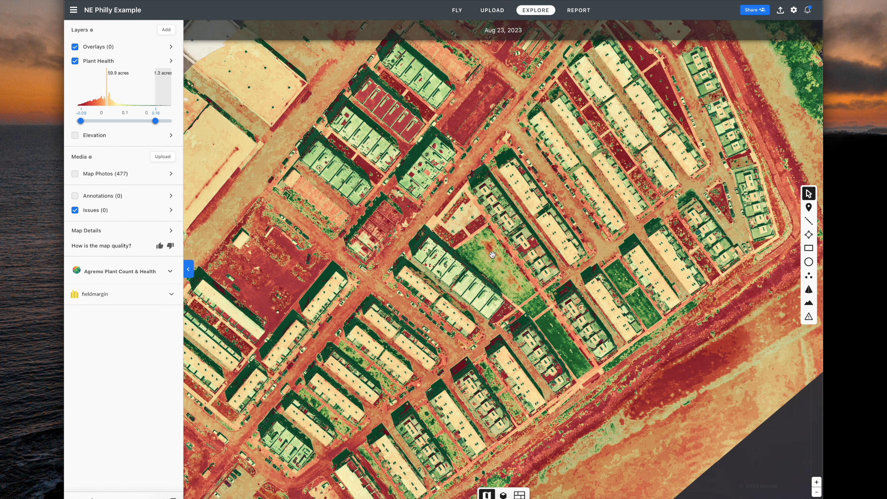
scroll(493, 255, "up", 5)
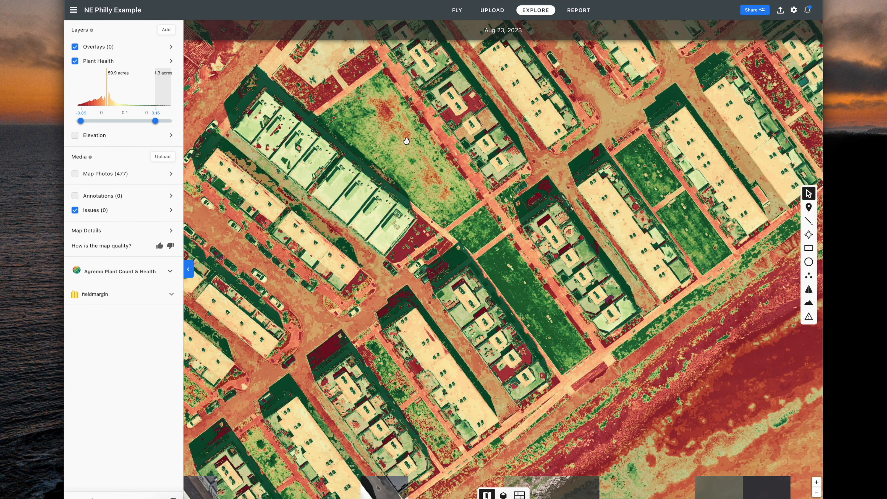
scroll(407, 141, "down", 3)
scroll(407, 141, "down", 4)
left_click_drag(387, 139, 505, 280)
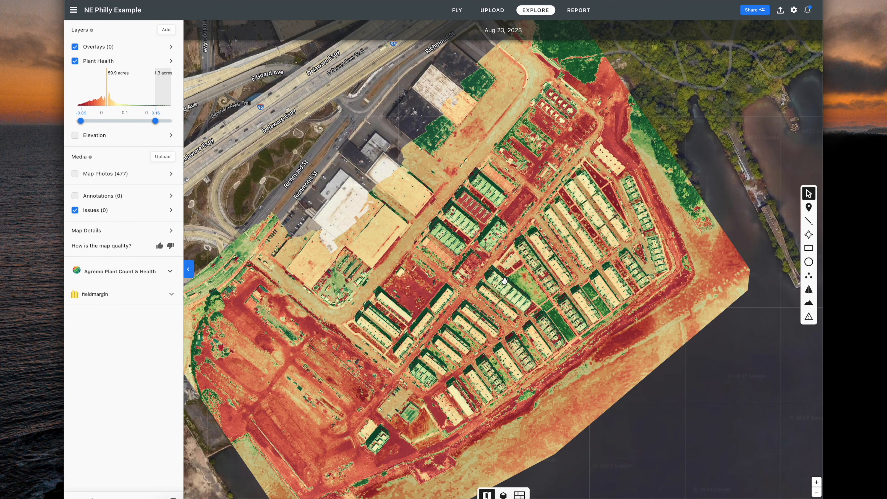
left_click(75, 61)
left_click(75, 76)
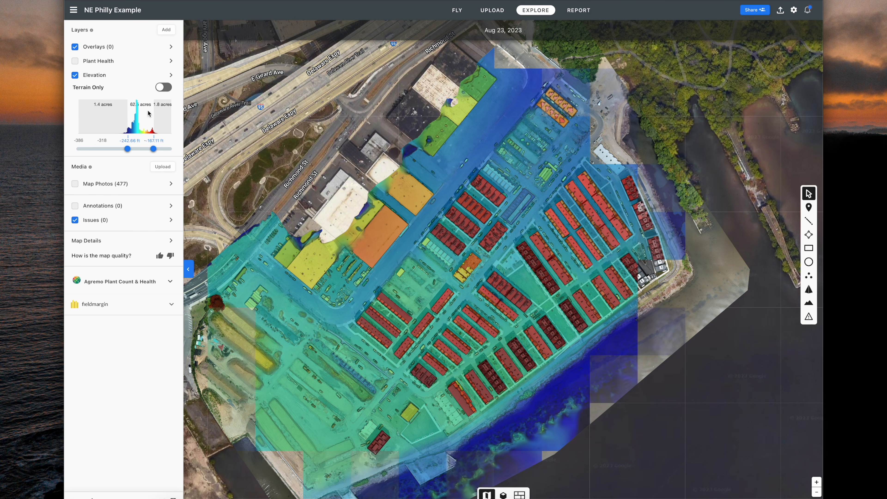
Zoom in on the elevation map and pan across the housing blocks to the large warehouses.
scroll(486, 310, "up", 5)
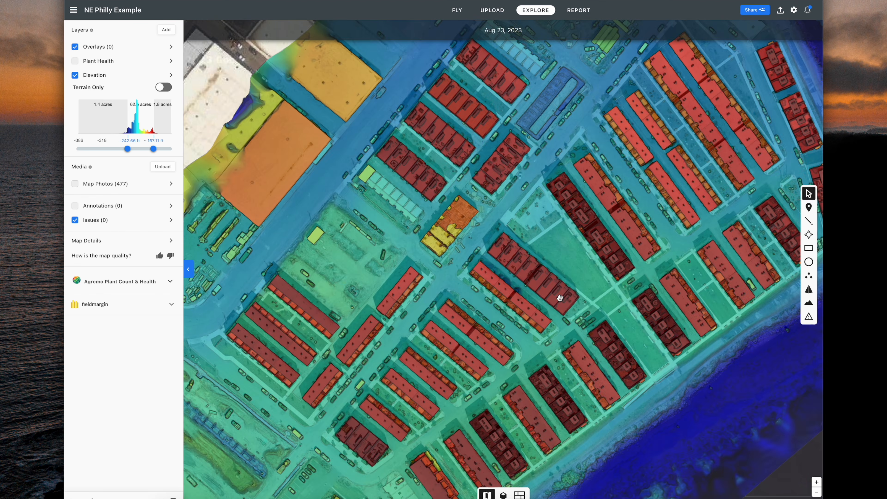
left_click_drag(557, 257, 494, 266)
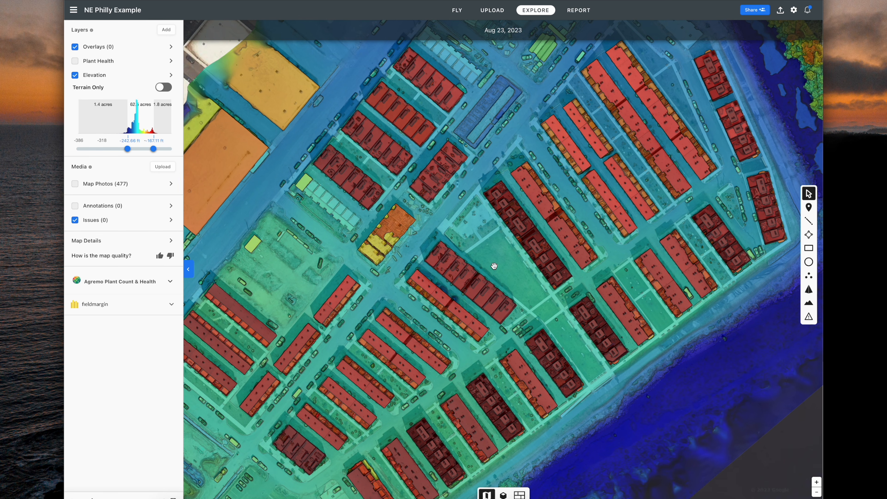
left_click_drag(502, 168, 446, 247)
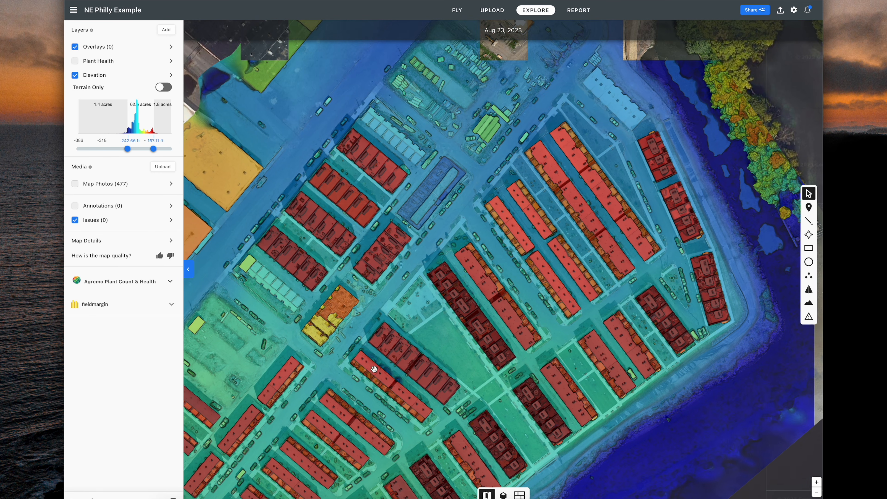
left_click_drag(352, 388, 594, 290)
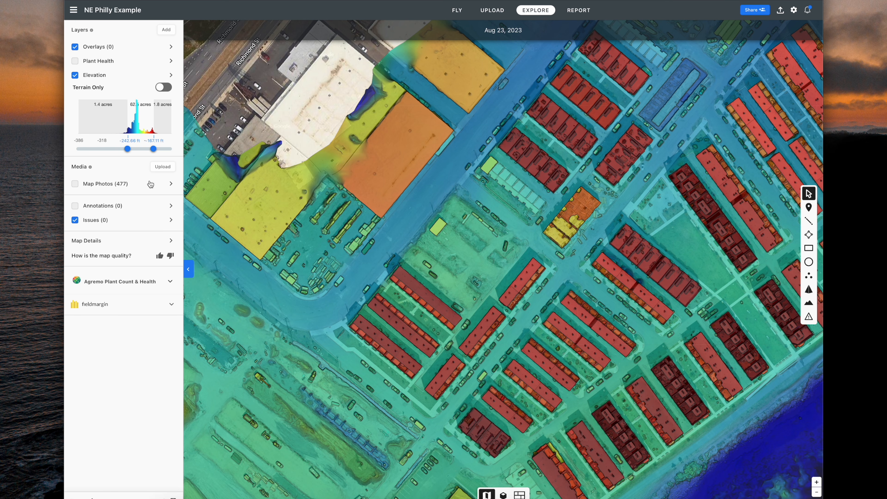
Centre and zoom onto the tall stockpile mounds, then bring up the Map Photos list.
left_click_drag(396, 310, 615, 198)
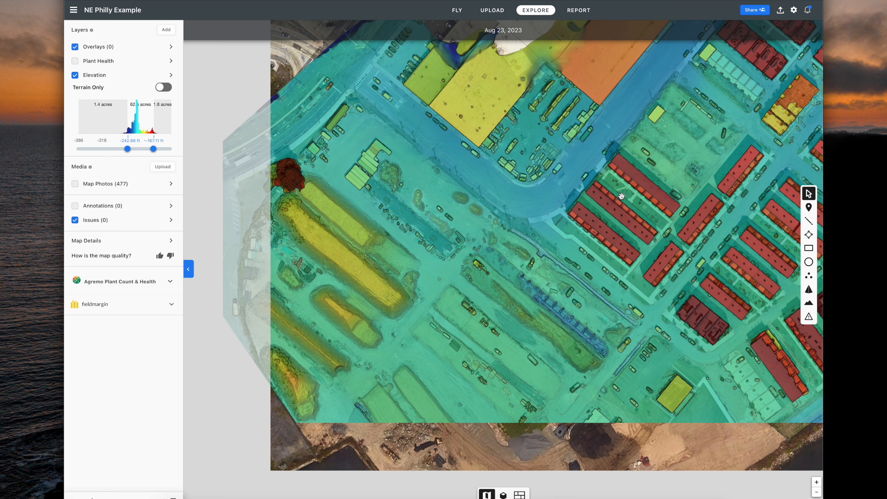
left_click_drag(416, 353, 425, 262)
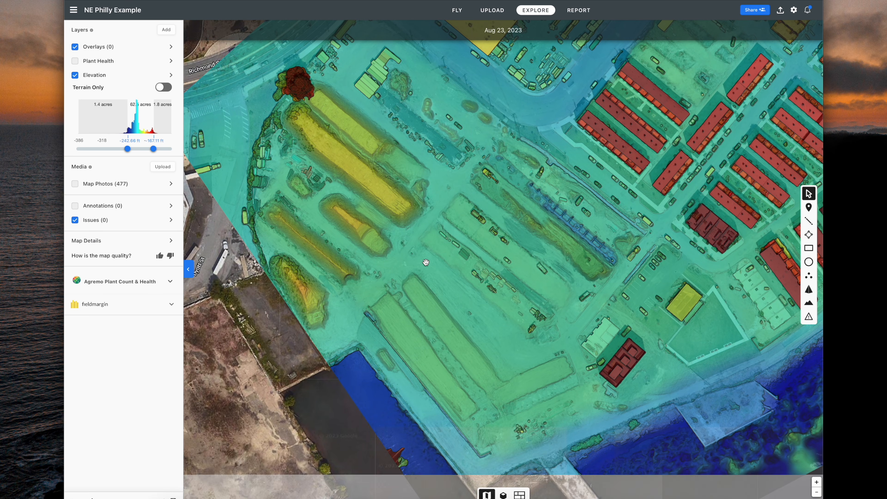
scroll(353, 177, "up", 3)
left_click_drag(352, 153, 393, 279)
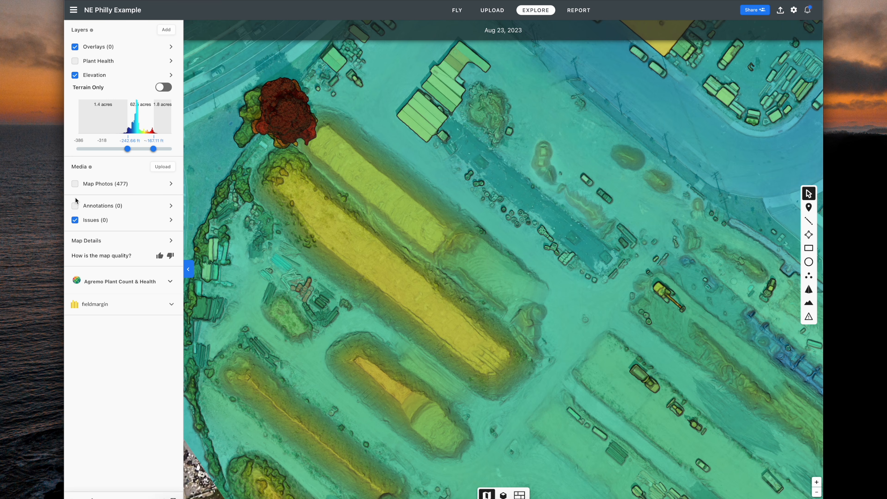
left_click(171, 184)
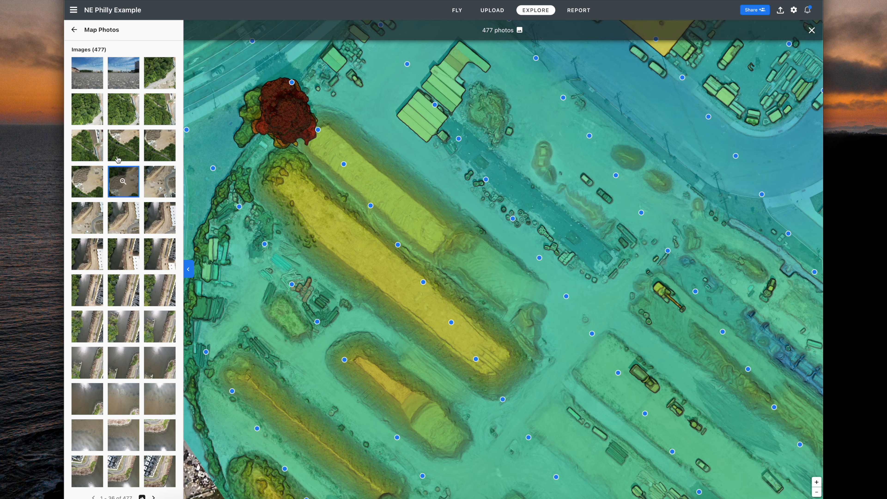
Review the Map Photos and the seven annotations, then zoom the elevation map out to the whole site.
left_click(74, 30)
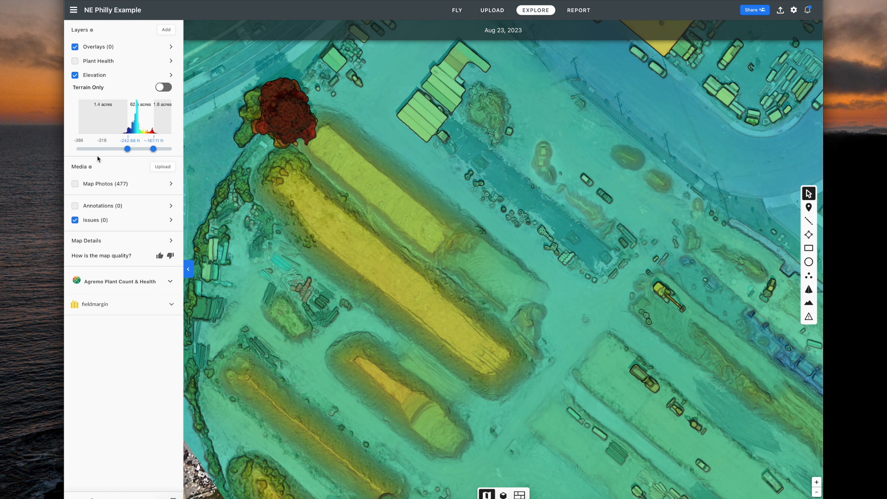
left_click(171, 206)
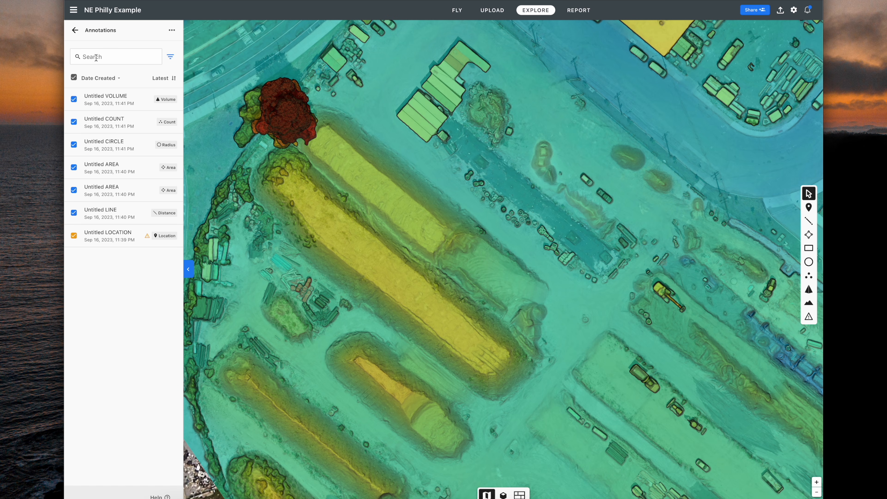
left_click(75, 31)
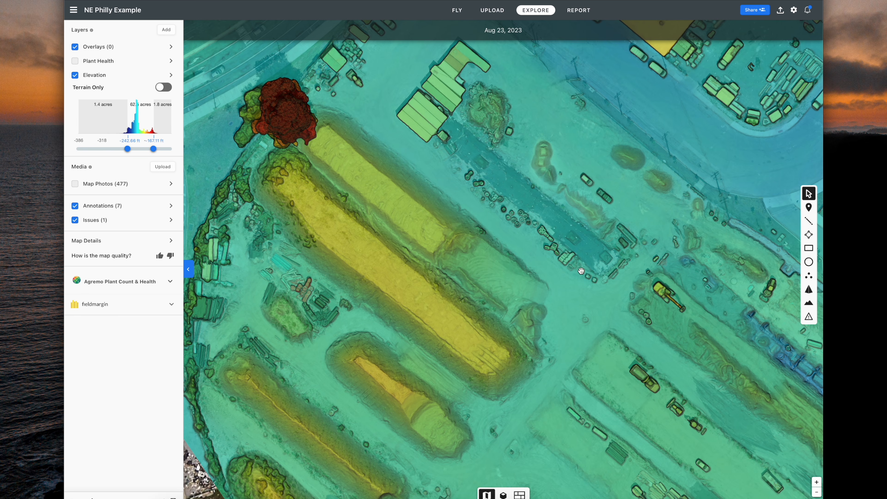
scroll(683, 336, "down", 10)
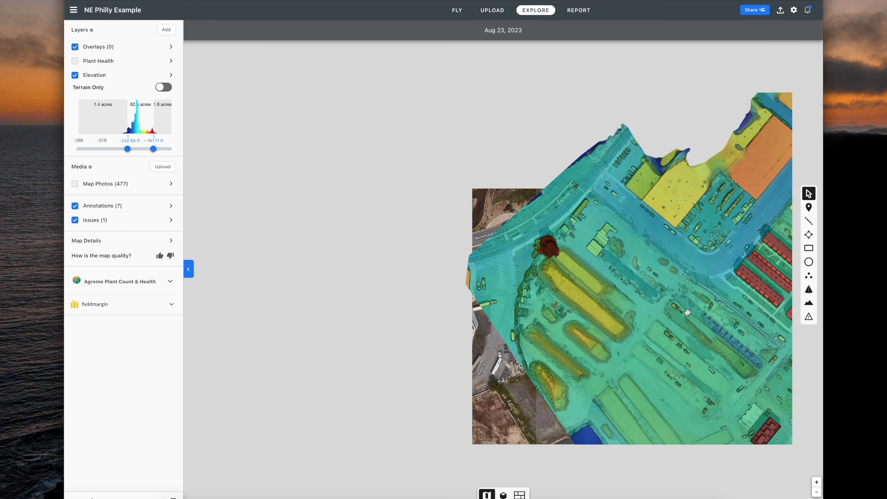
Hide elevation colouring, tilt the 3D model obliquely with the river on top, then start 2-second photo capture.
left_click_drag(619, 297, 314, 319)
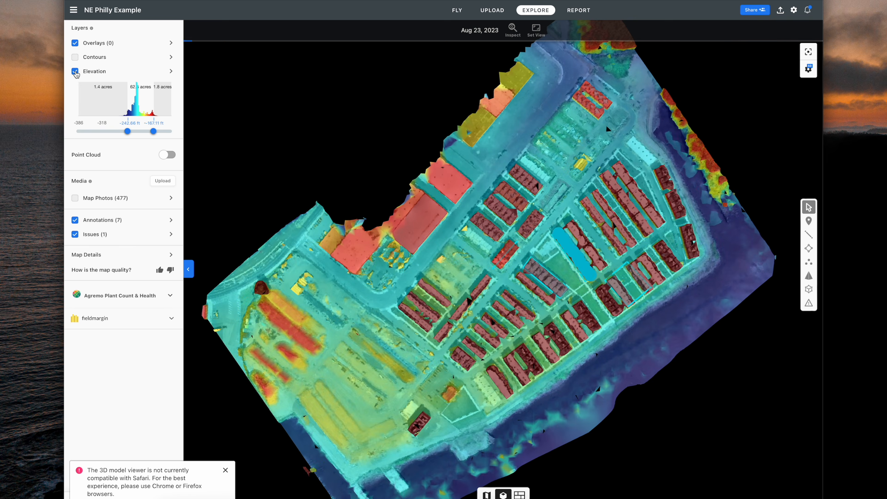
left_click(75, 72)
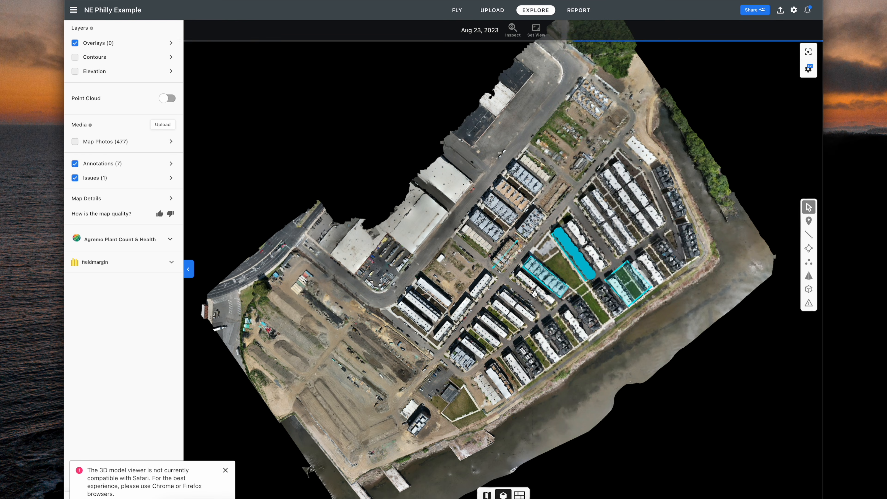
left_click_drag(539, 280, 595, 214)
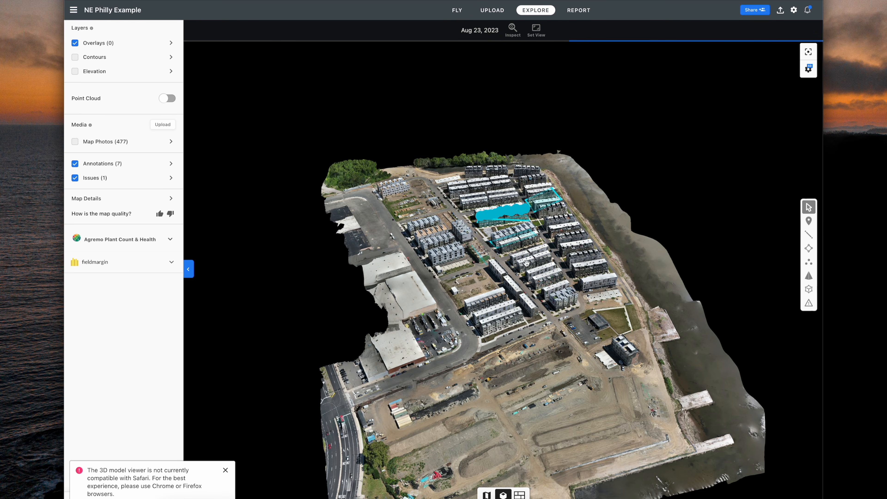
scroll(492, 282, "up", 5)
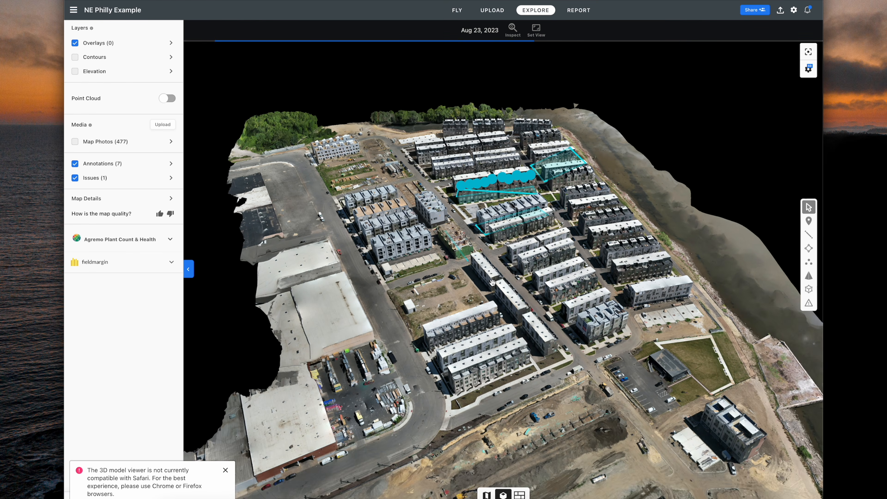
scroll(493, 282, "up", 3)
left_click_drag(493, 282, 561, 288)
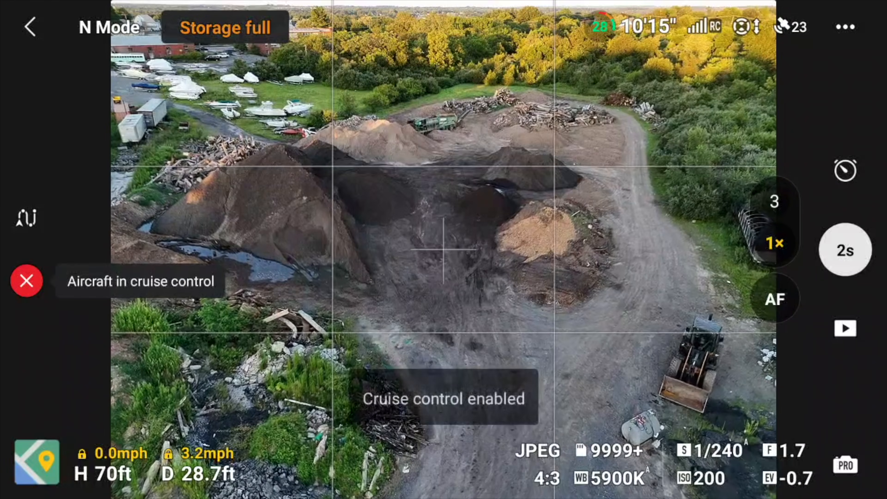
left_click(839, 257)
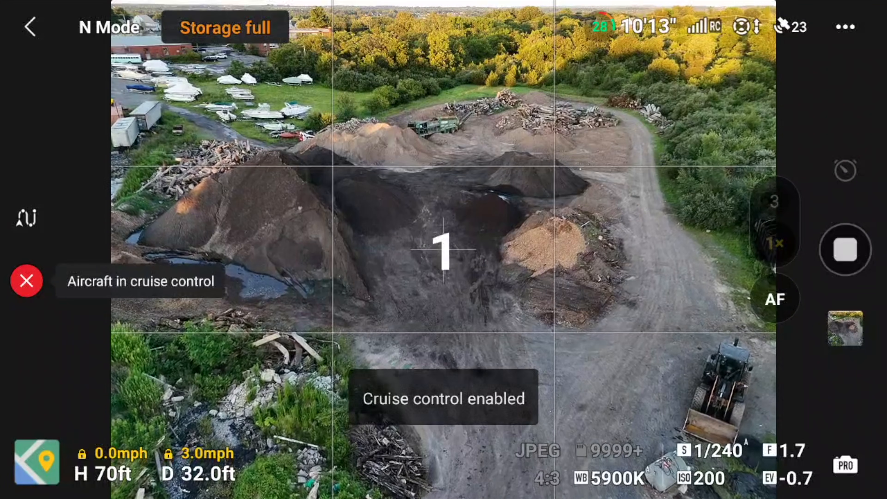